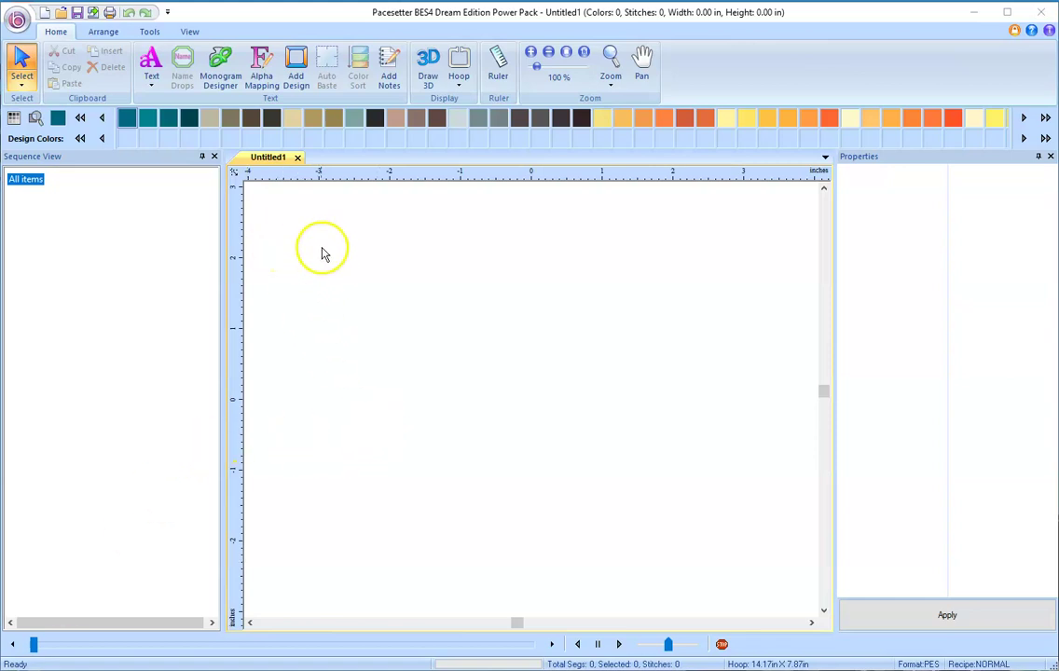
Start the lettering tool on the blank Untitled1 design.
{"action": "left_click", "coordinate": [152, 60]}
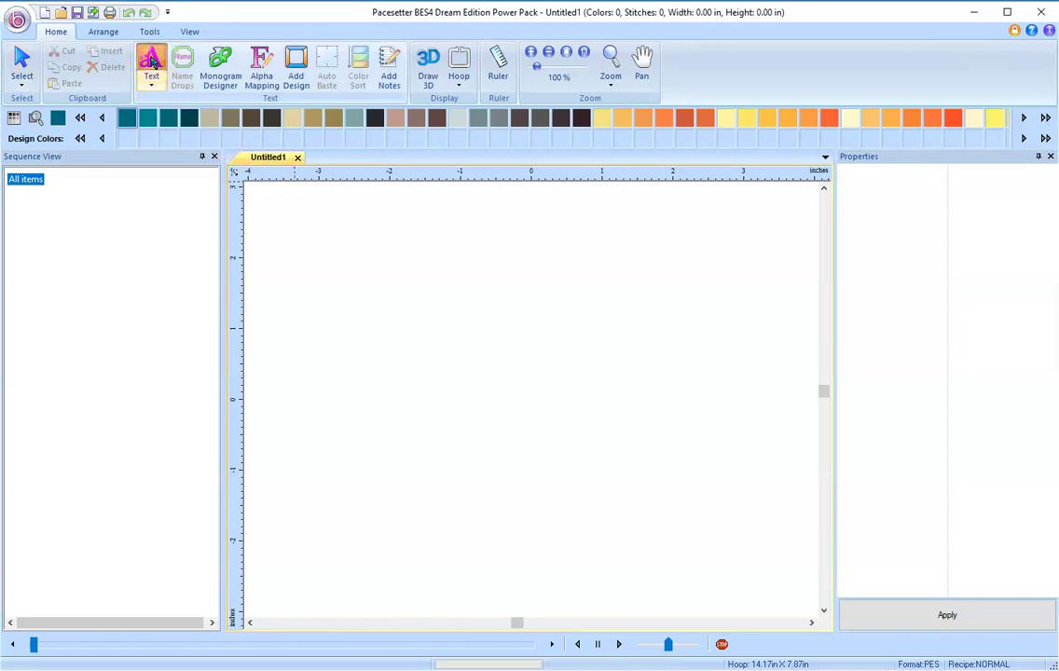
Place a new lettering object on the canvas and restrict fonts to the Applique Fonts category.
{"action": "left_click", "coordinate": [380, 303]}
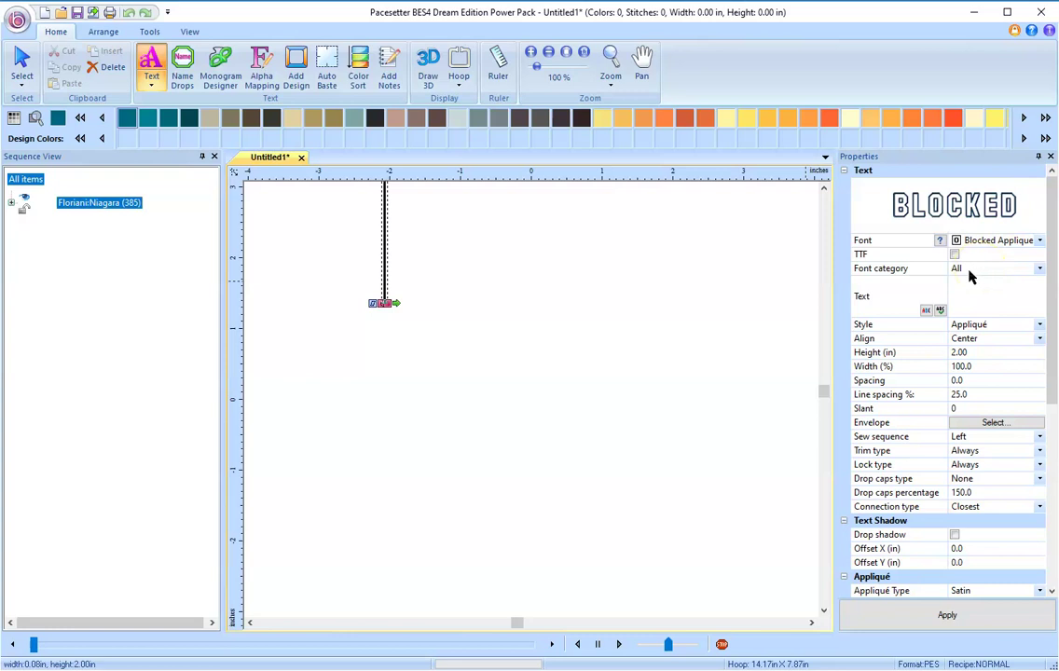
{"action": "left_click", "coordinate": [1035, 270]}
{"action": "left_click", "coordinate": [1039, 269]}
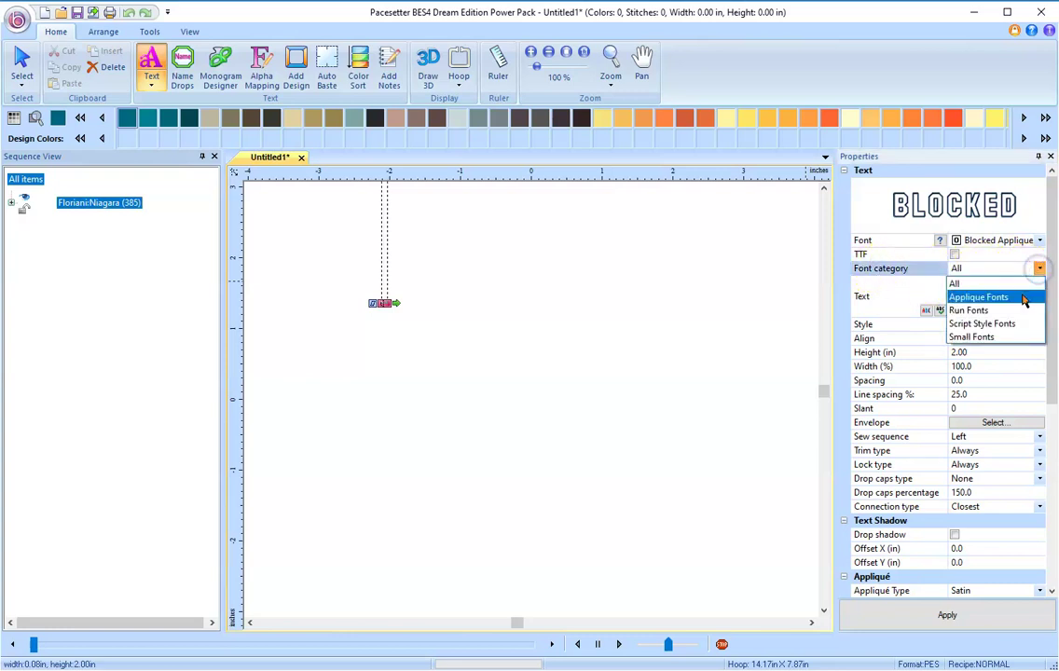
{"action": "left_click", "coordinate": [1016, 298]}
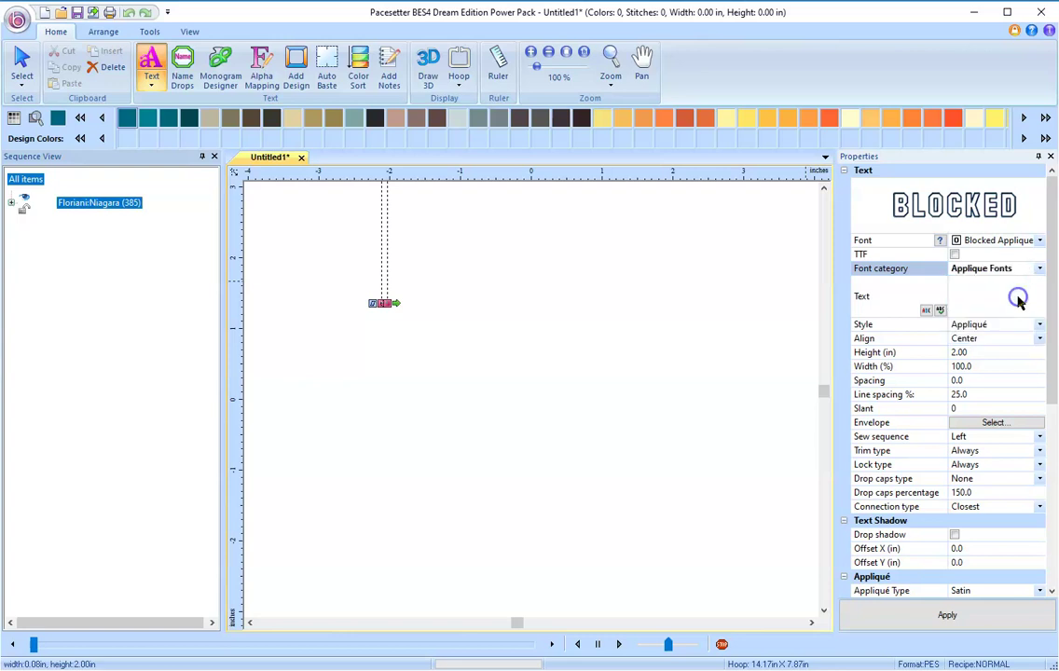
Browse the applique fonts, starting at All Star Applique, and settle on Blocked Applique.
{"action": "left_click", "coordinate": [1039, 242]}
{"action": "left_click", "coordinate": [1040, 243]}
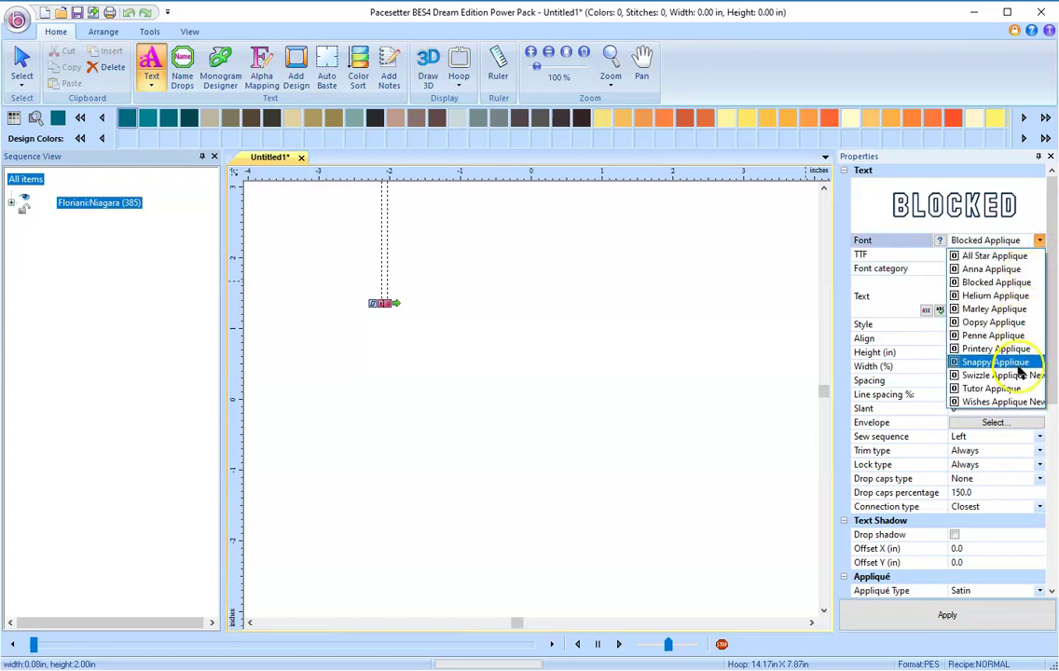
{"action": "left_click", "coordinate": [998, 255]}
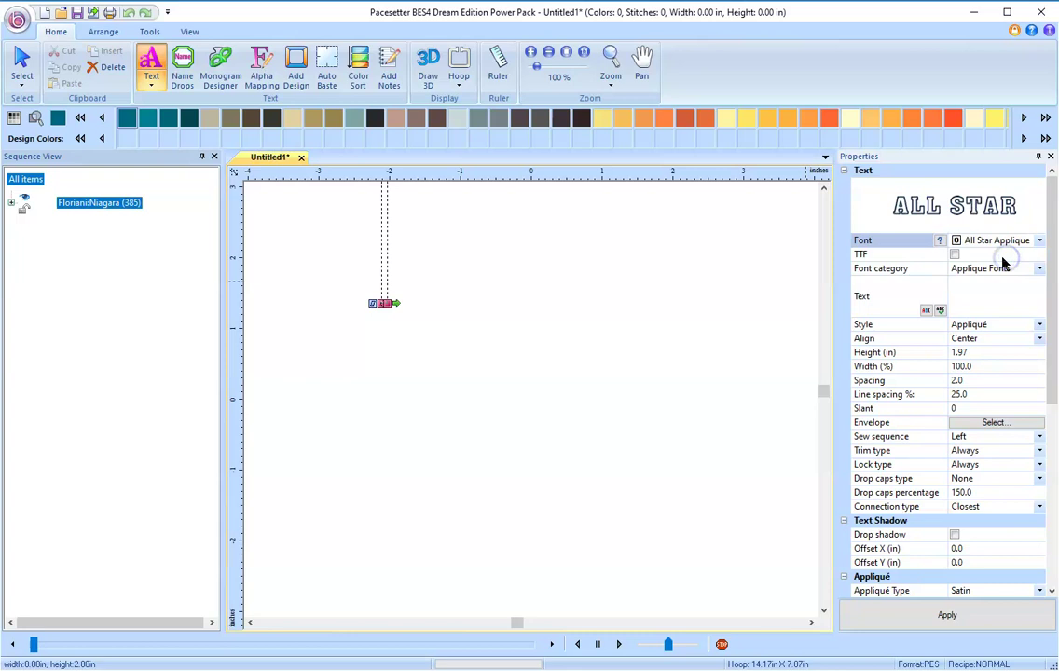
{"action": "left_click", "coordinate": [986, 240]}
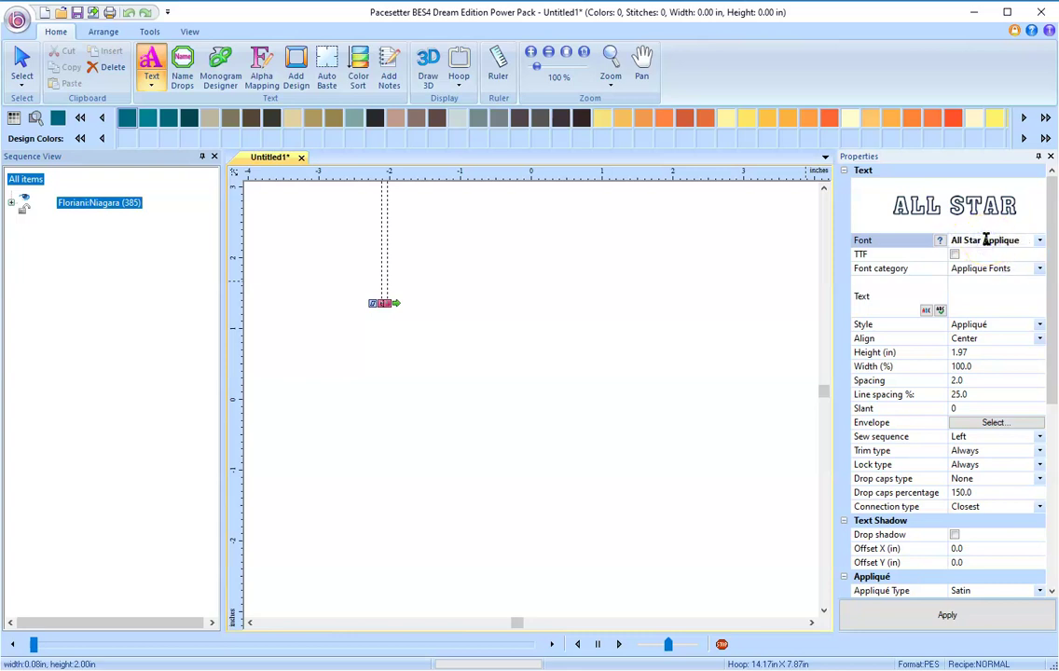
{"action": "scroll", "coordinate": [986, 240], "scroll_direction": "down", "scroll_amount": 3}
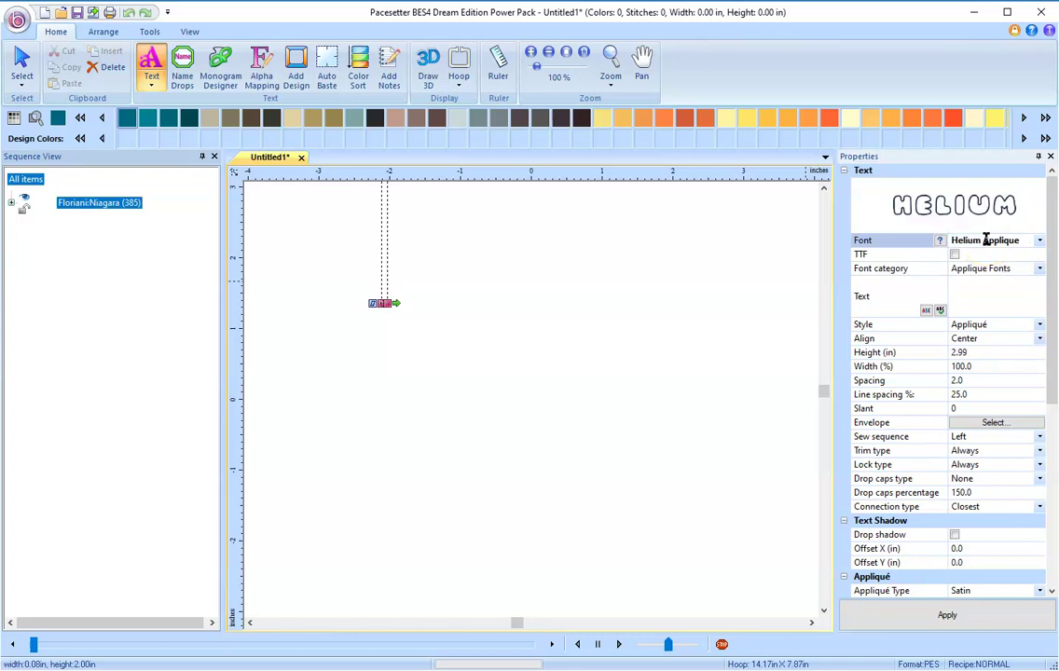
{"action": "scroll", "coordinate": [986, 240], "scroll_direction": "down", "scroll_amount": 2}
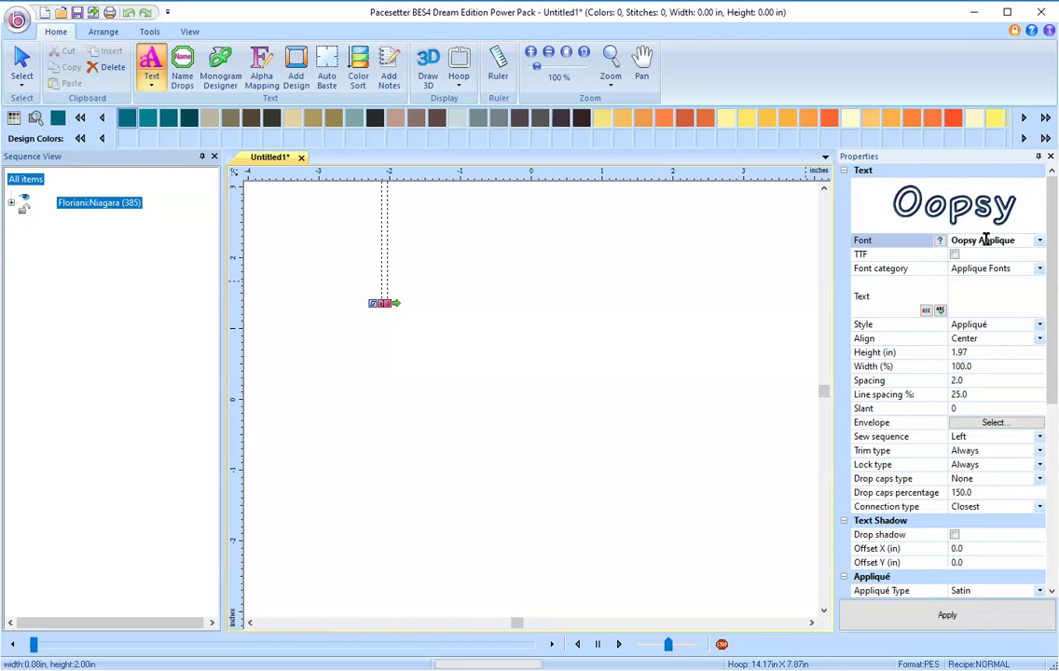
{"action": "scroll", "coordinate": [986, 240], "scroll_direction": "up", "scroll_amount": 3}
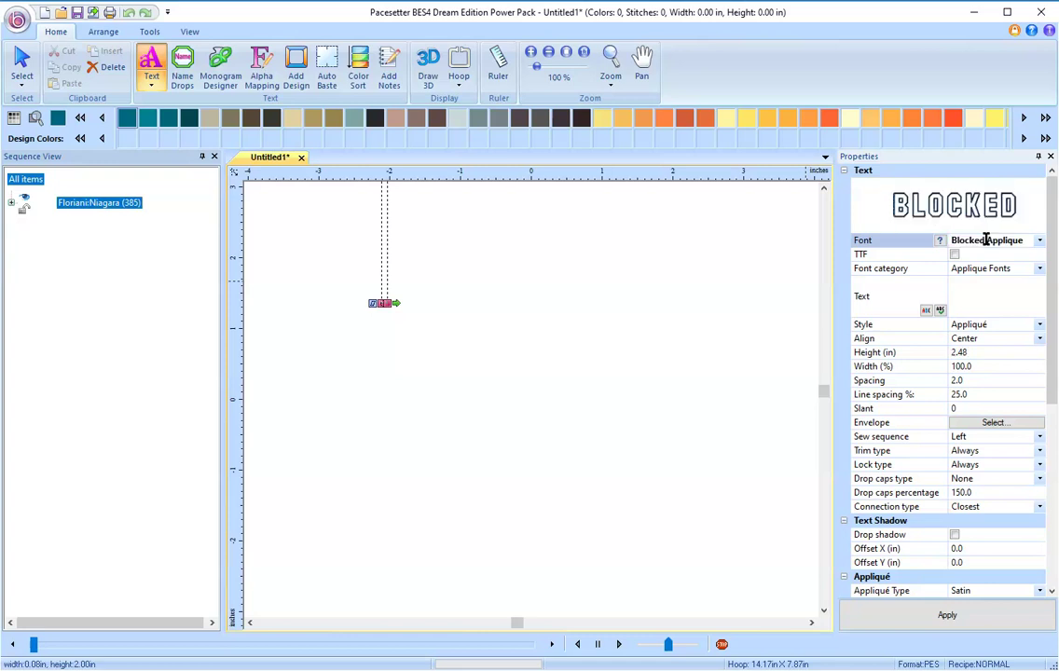
Enter the text LAKE BEMIDJI and apply it as Blocked Applique lettering.
{"action": "left_click", "coordinate": [956, 284]}
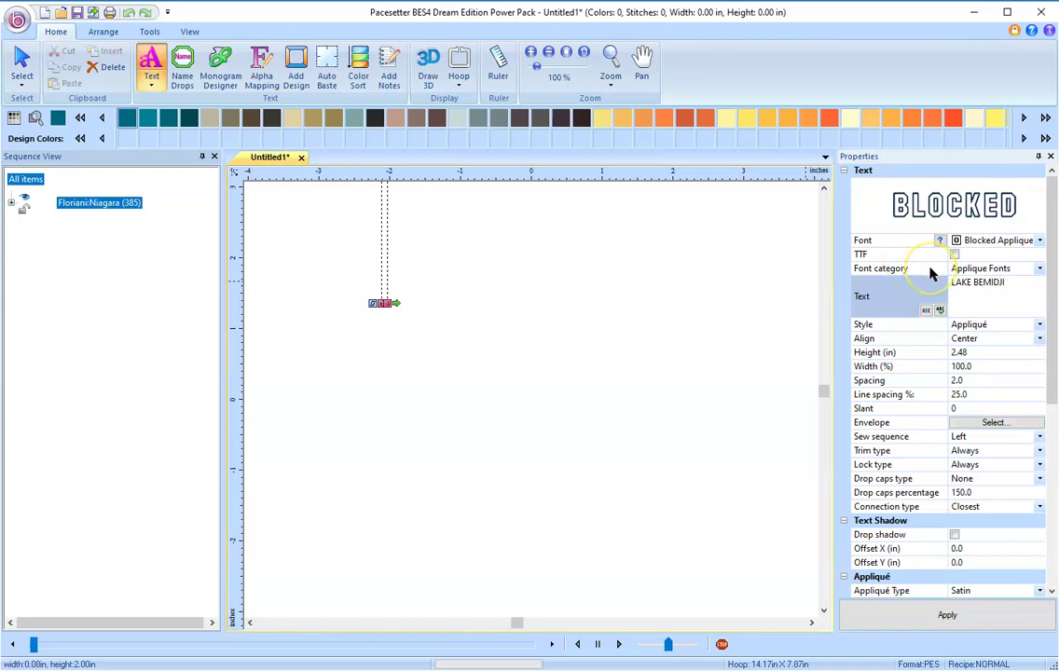
{"action": "left_click", "coordinate": [980, 301]}
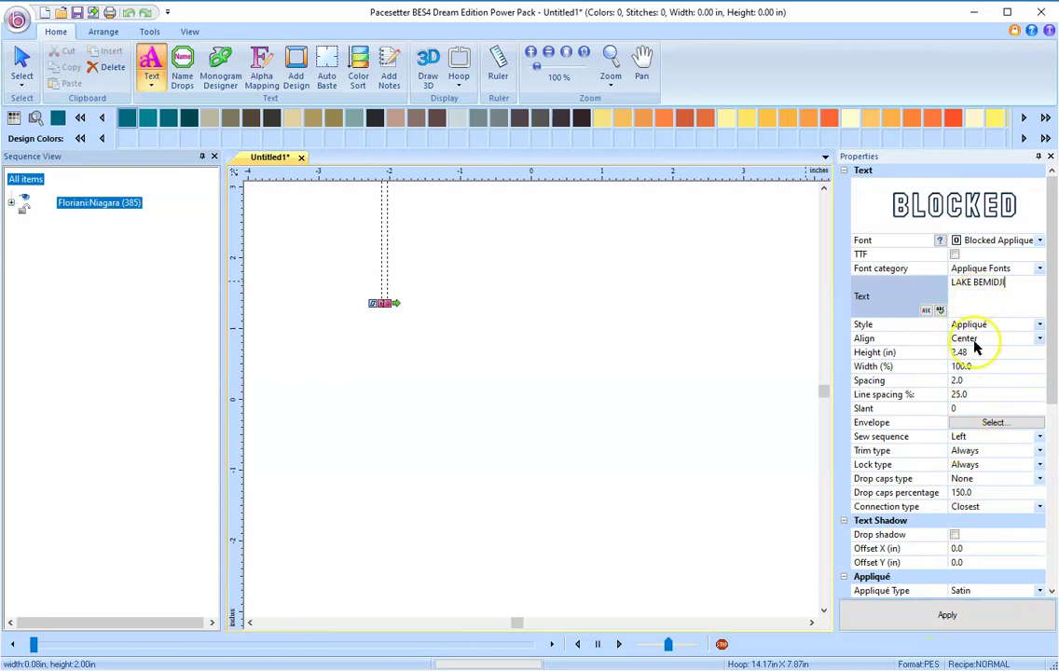
{"action": "left_click", "coordinate": [941, 613]}
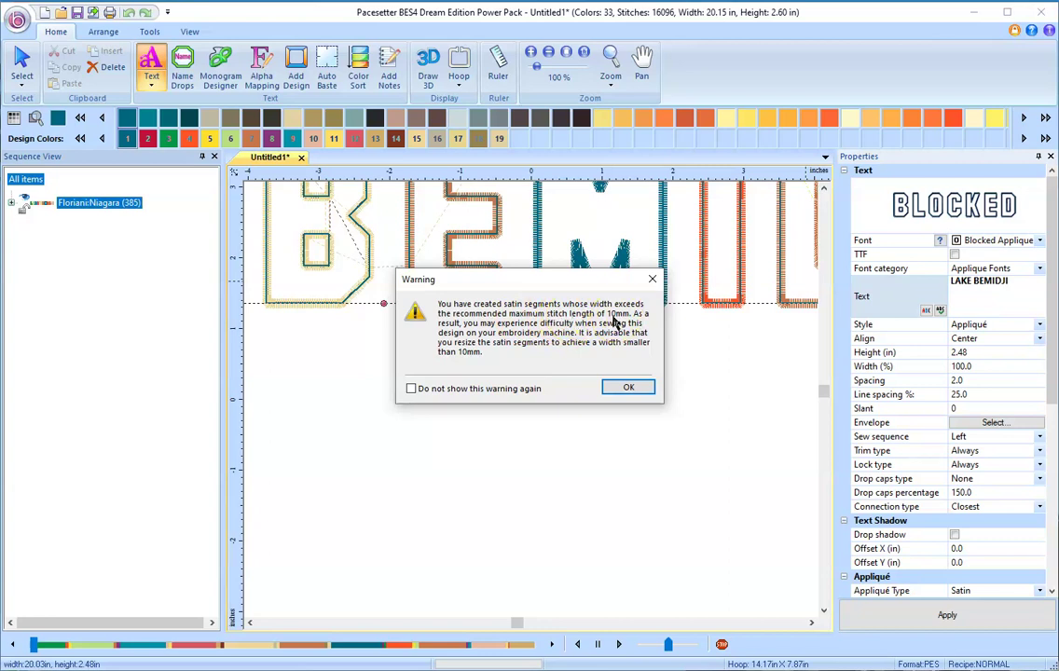
Set the lettering height to 2.00 in, dismissing the satin-width warnings.
{"action": "left_click", "coordinate": [626, 386]}
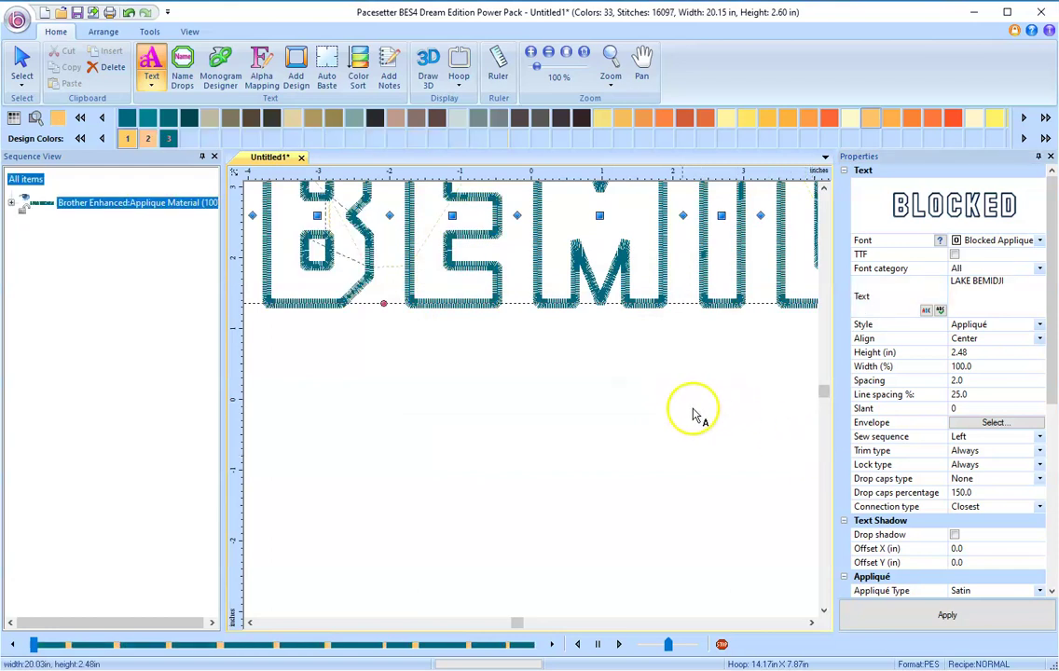
{"action": "left_click", "coordinate": [940, 352]}
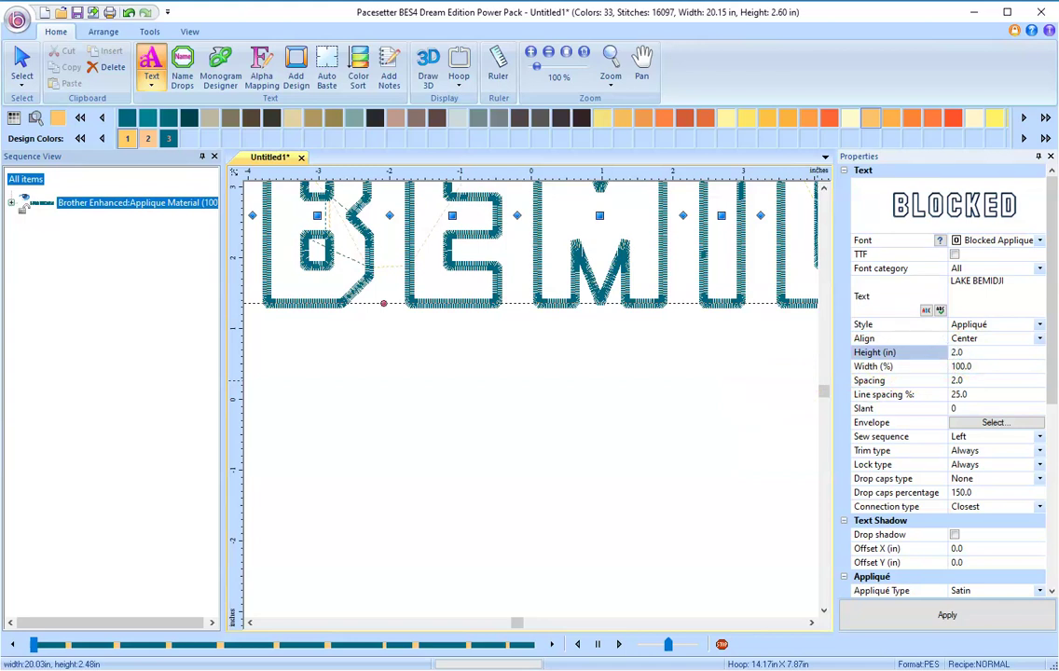
{"action": "type", "text": "2.00"}
{"action": "key", "text": "Return"}
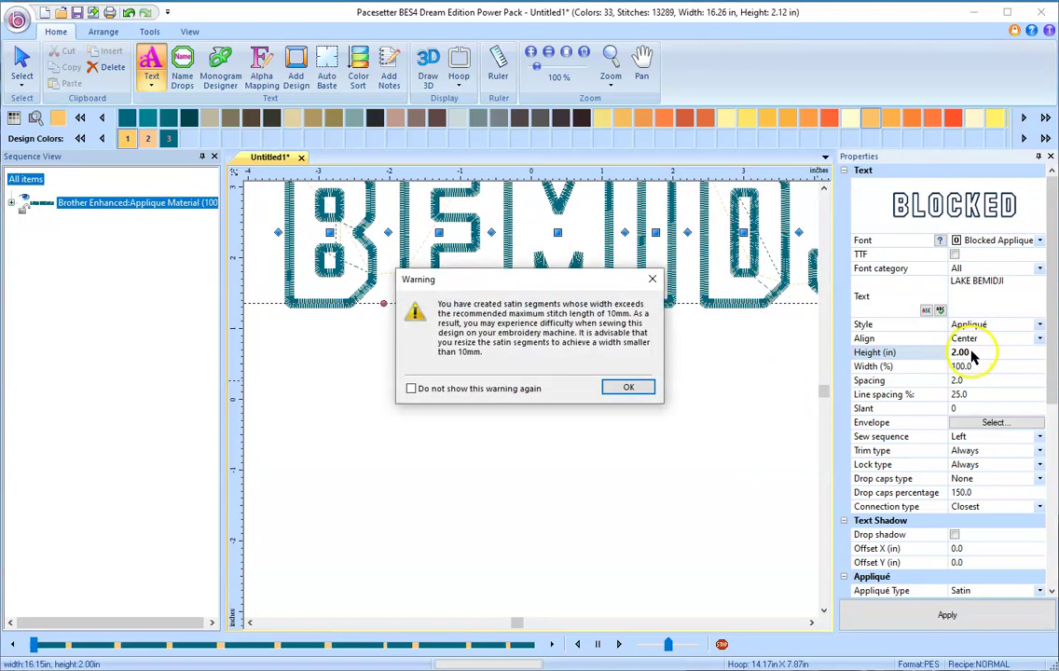
{"action": "left_click", "coordinate": [622, 389]}
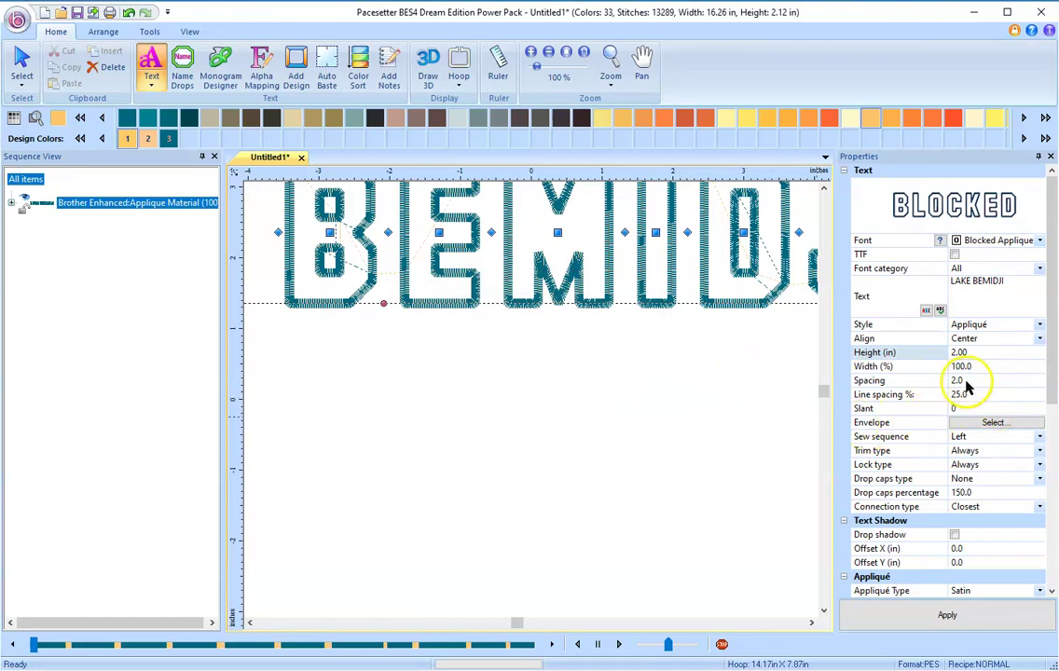
Set the appliqué satin width to 2.7 mm.
{"action": "scroll", "coordinate": [990, 440], "scroll_direction": "down", "scroll_amount": 3}
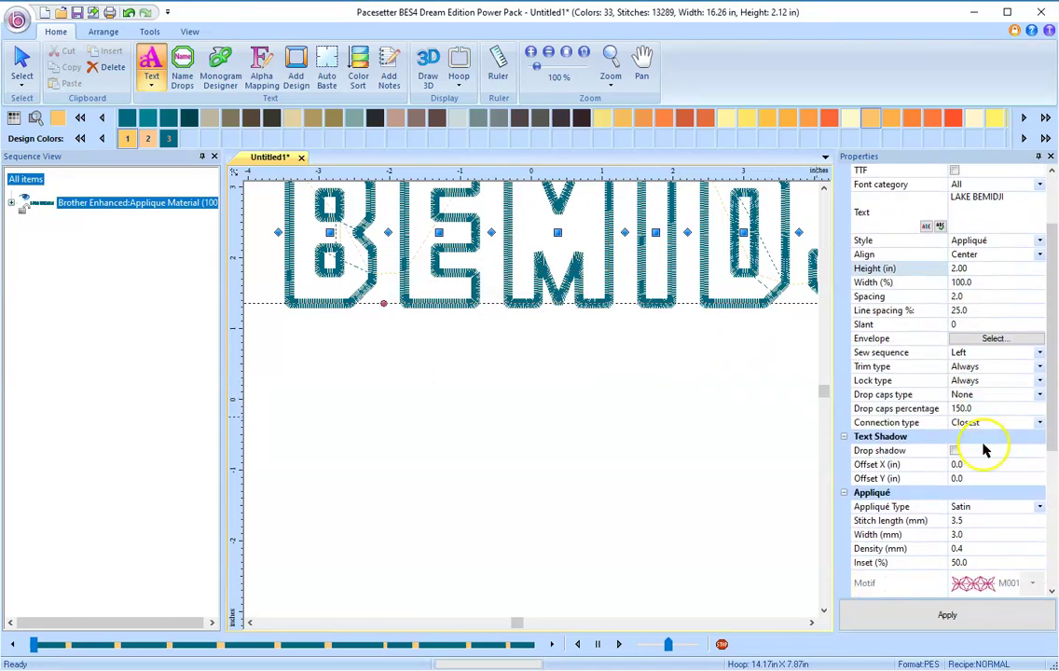
{"action": "scroll", "coordinate": [984, 450], "scroll_direction": "down", "scroll_amount": 1}
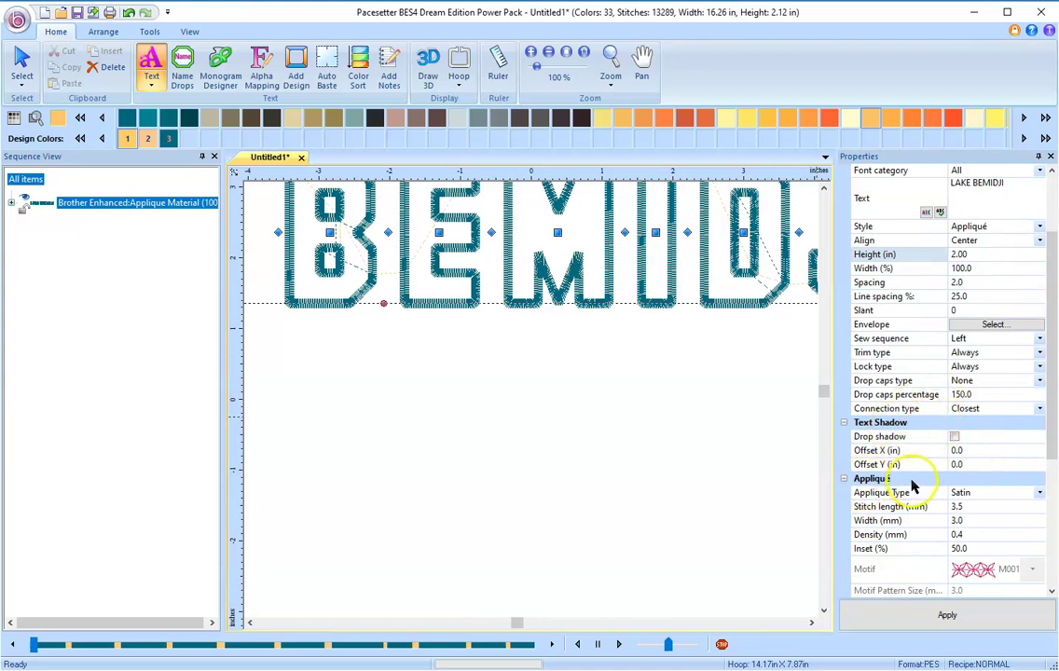
{"action": "left_click", "coordinate": [965, 523]}
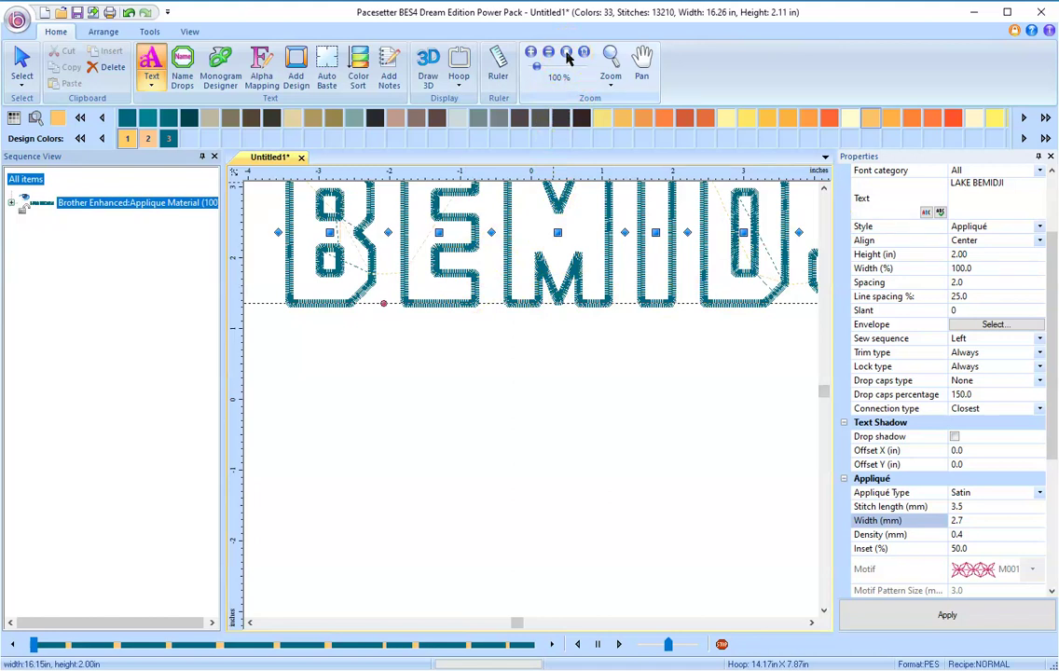
Fit the whole lettering in view and reduce the letter spacing from 2.0 to 0.8.
{"action": "left_click", "coordinate": [566, 53]}
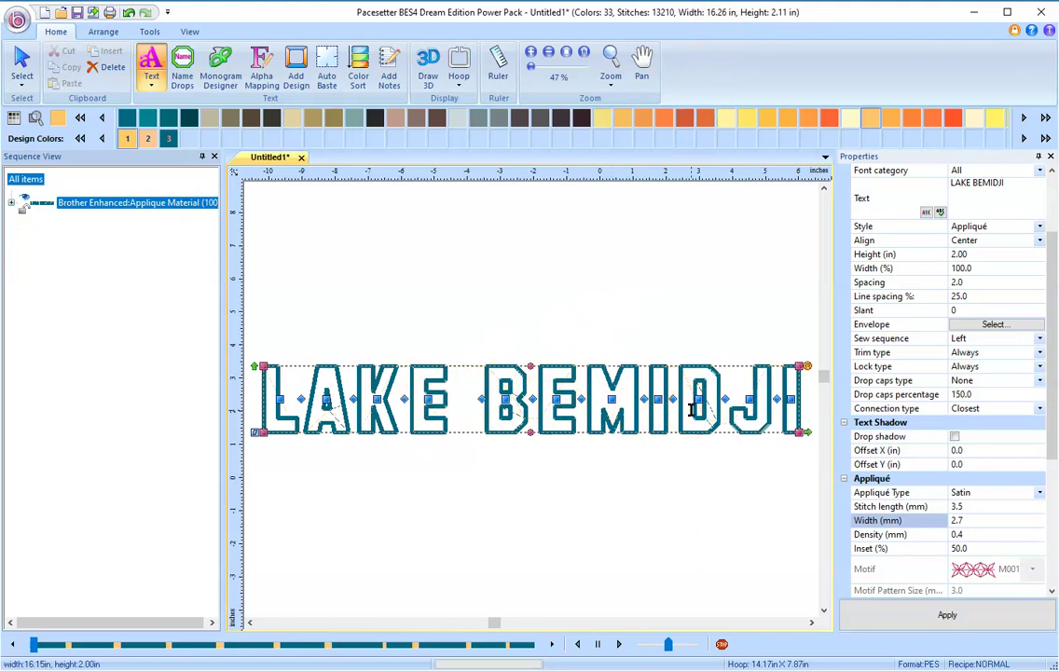
{"action": "left_click", "coordinate": [663, 418]}
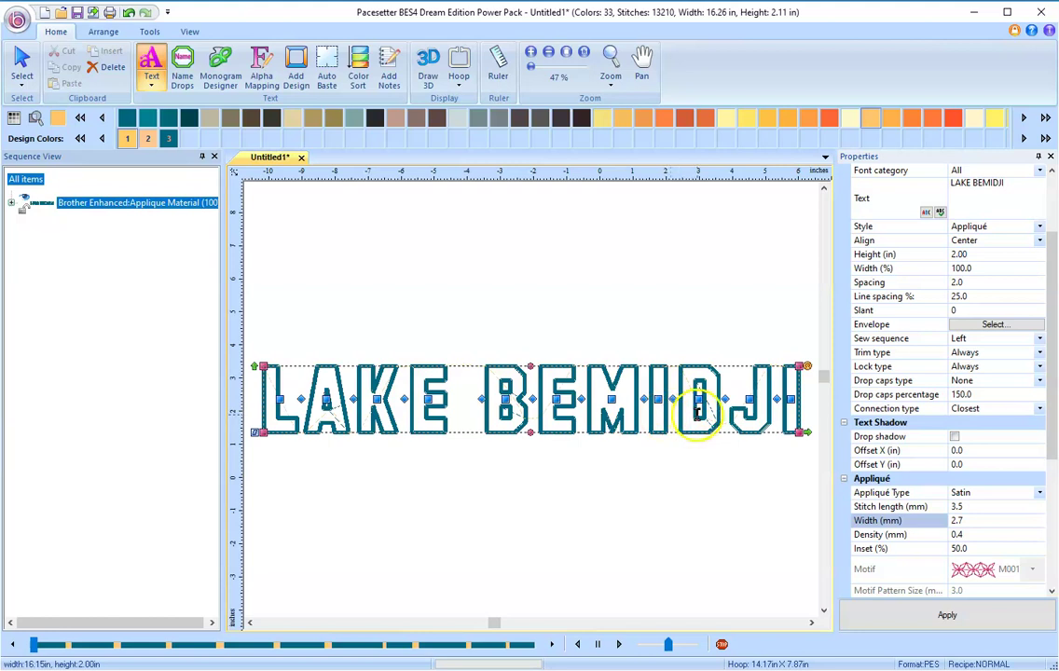
{"action": "left_click", "coordinate": [959, 282]}
{"action": "left_click_drag", "start_coordinate": [959, 283], "coordinate": [940, 285]}
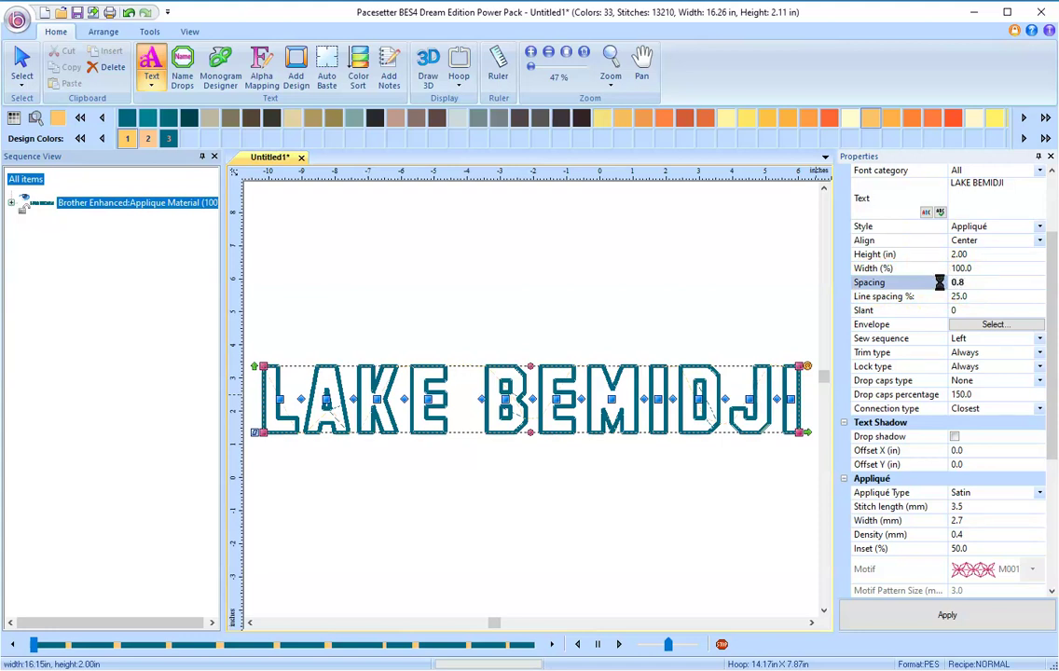
{"action": "type", "text": "0.8"}
{"action": "key", "text": "Return"}
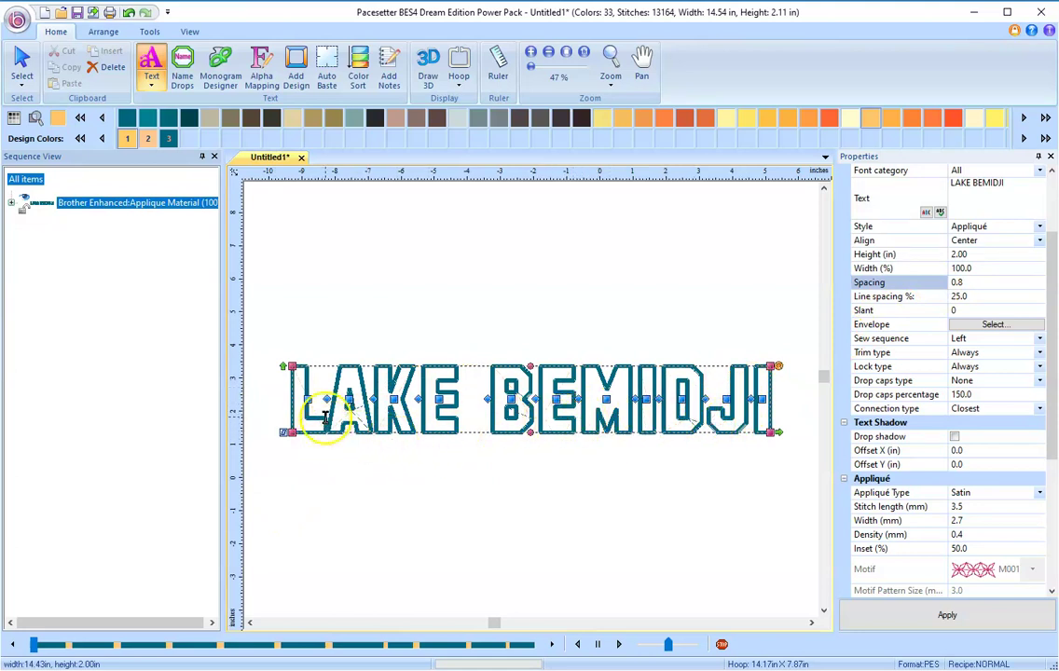
Zoom in and drag spacing handles to tighten the LAKE–BEMIDJI gap and fine-tune around the B.
{"action": "left_click", "coordinate": [609, 63]}
{"action": "left_click_drag", "start_coordinate": [280, 352], "coordinate": [371, 468]}
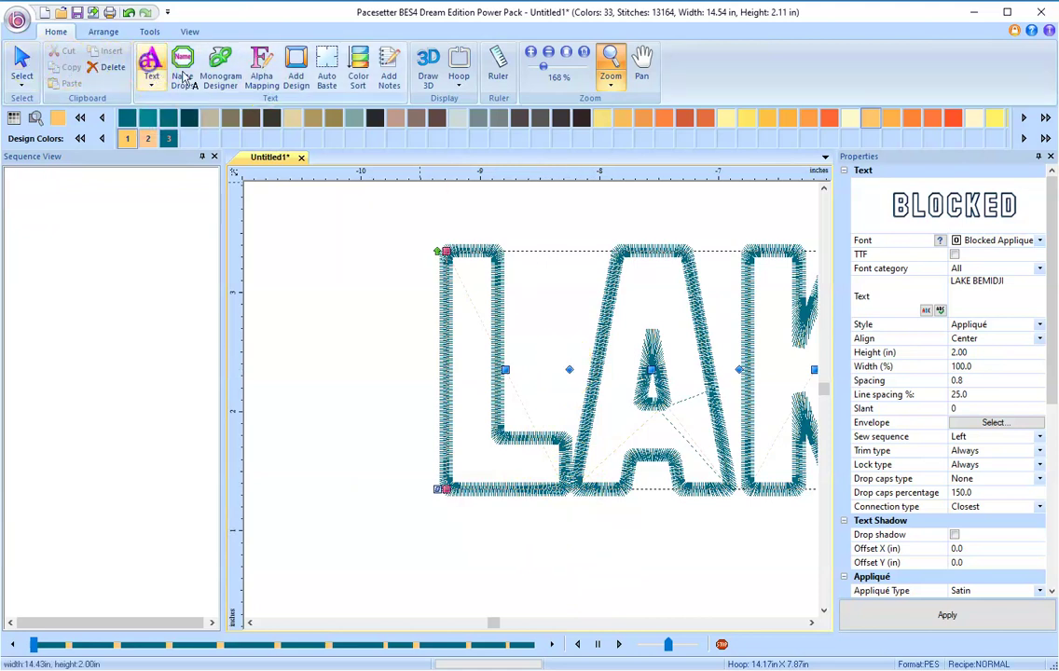
{"action": "left_click", "coordinate": [151, 63]}
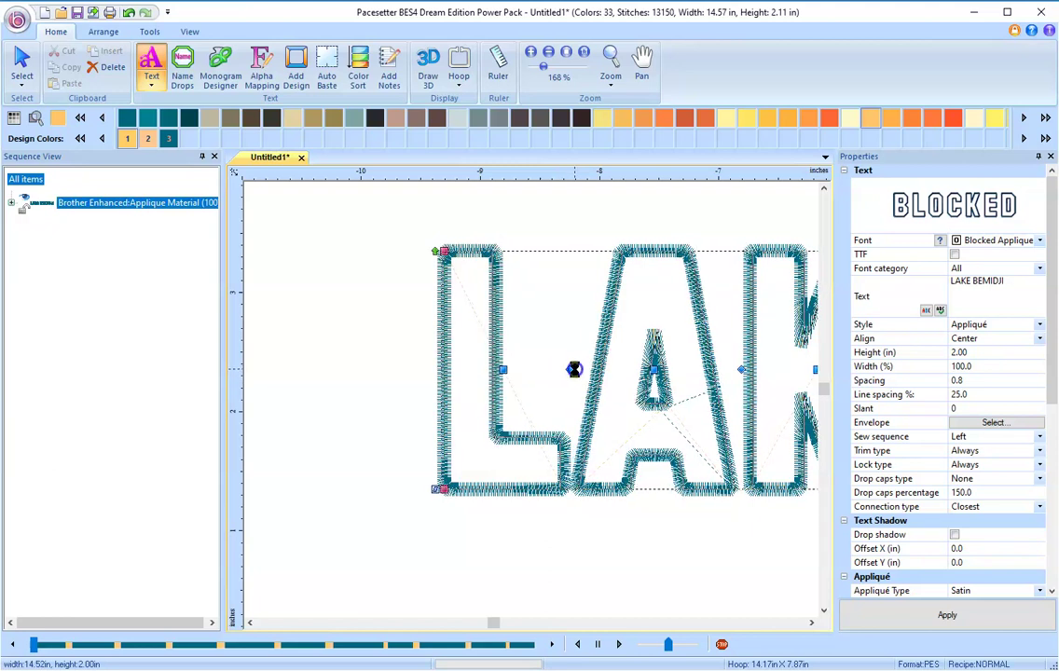
{"action": "left_click_drag", "start_coordinate": [589, 501], "coordinate": [578, 494]}
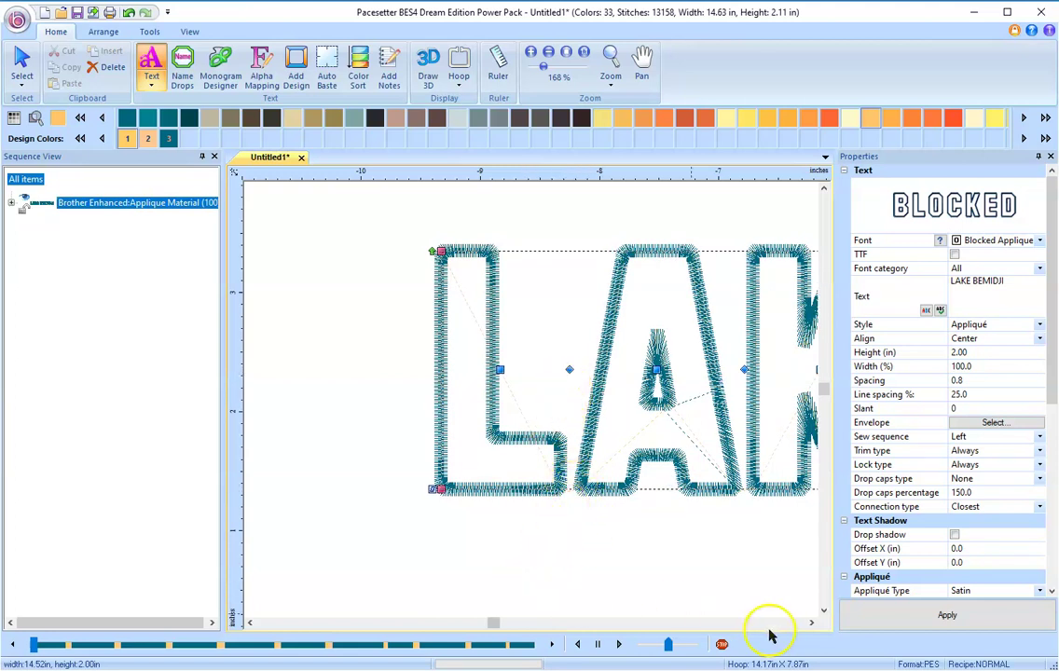
{"action": "left_click", "coordinate": [811, 622]}
{"action": "left_click_drag", "start_coordinate": [811, 622], "coordinate": [811, 623]}
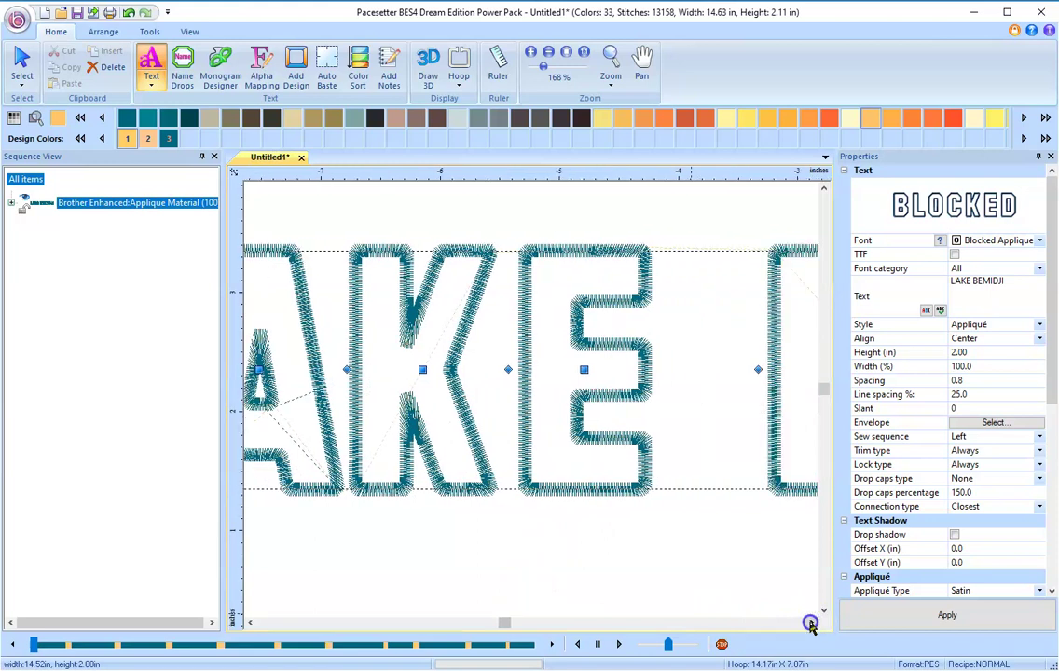
{"action": "left_click", "coordinate": [811, 622]}
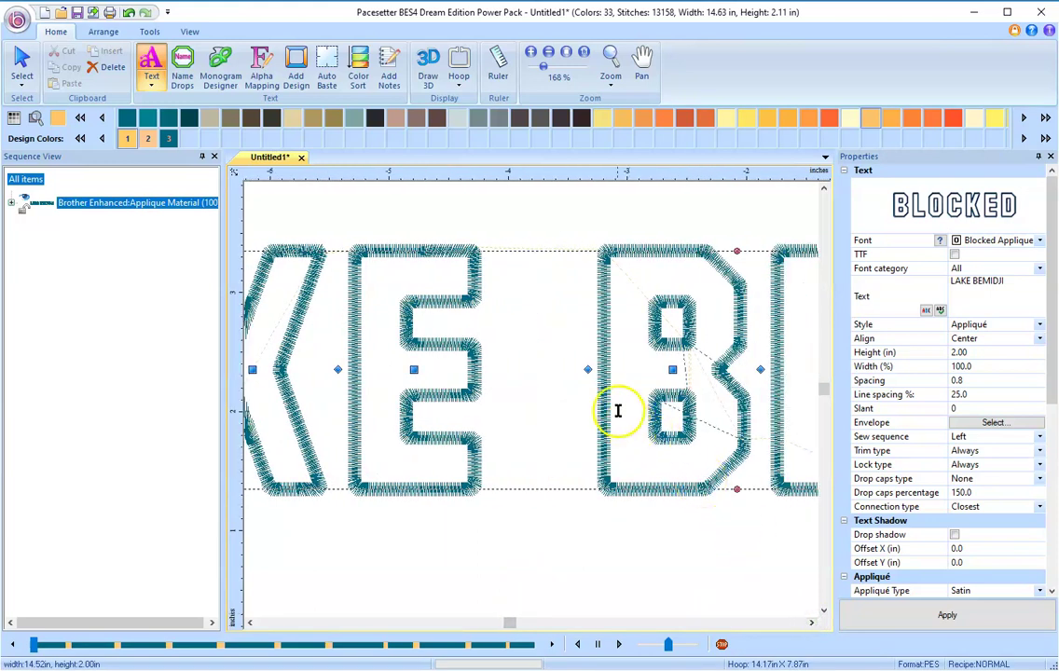
{"action": "left_click_drag", "start_coordinate": [588, 371], "coordinate": [549, 374]}
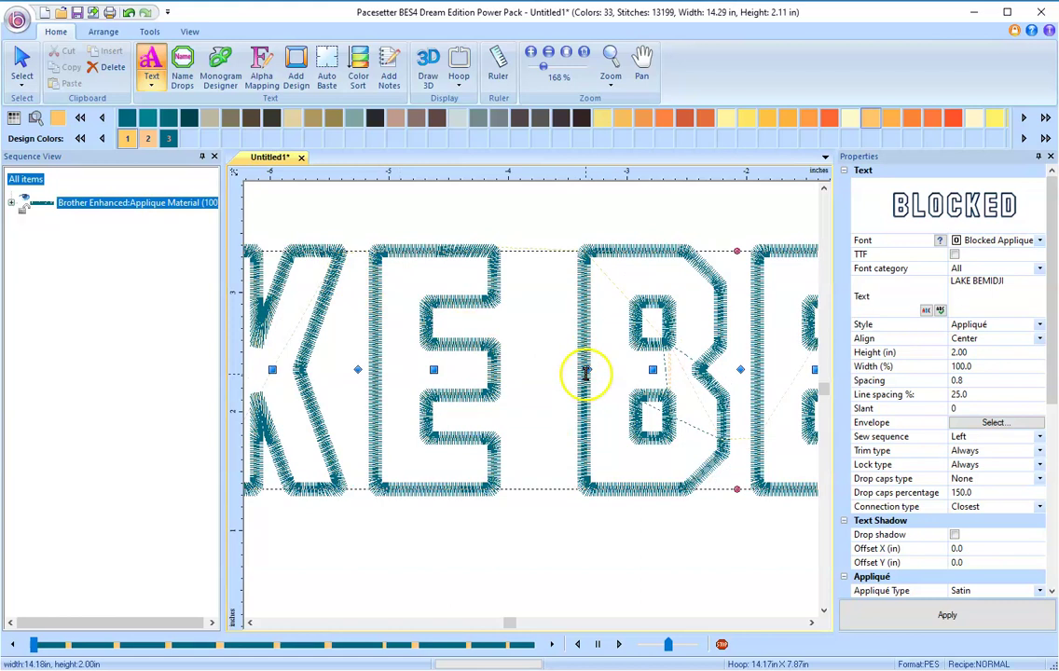
{"action": "left_click_drag", "start_coordinate": [589, 371], "coordinate": [595, 371]}
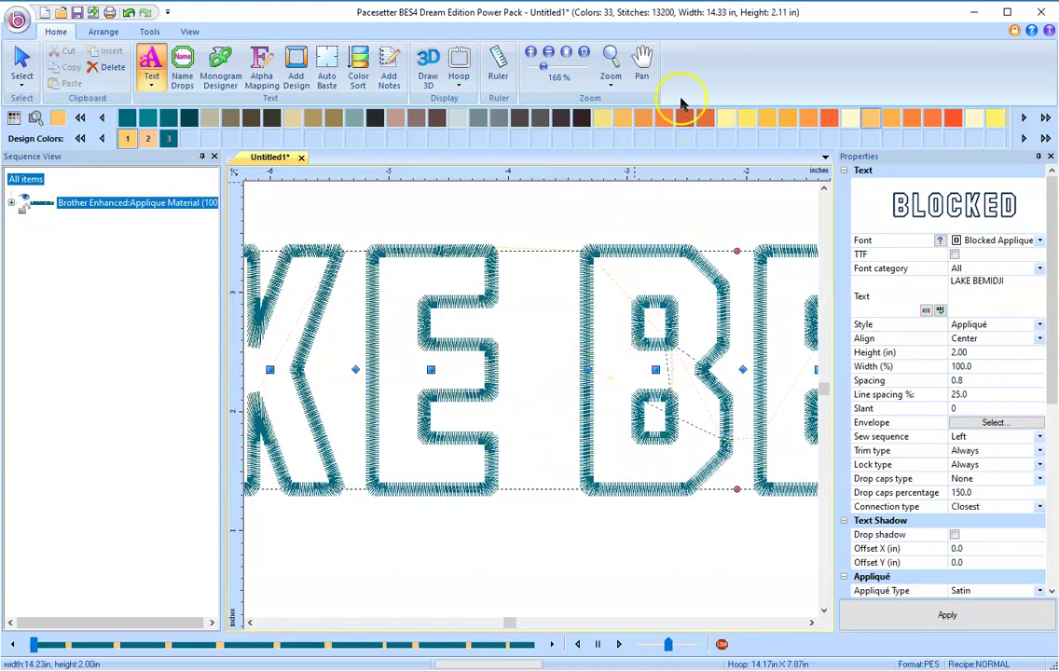
{"action": "left_click", "coordinate": [569, 54]}
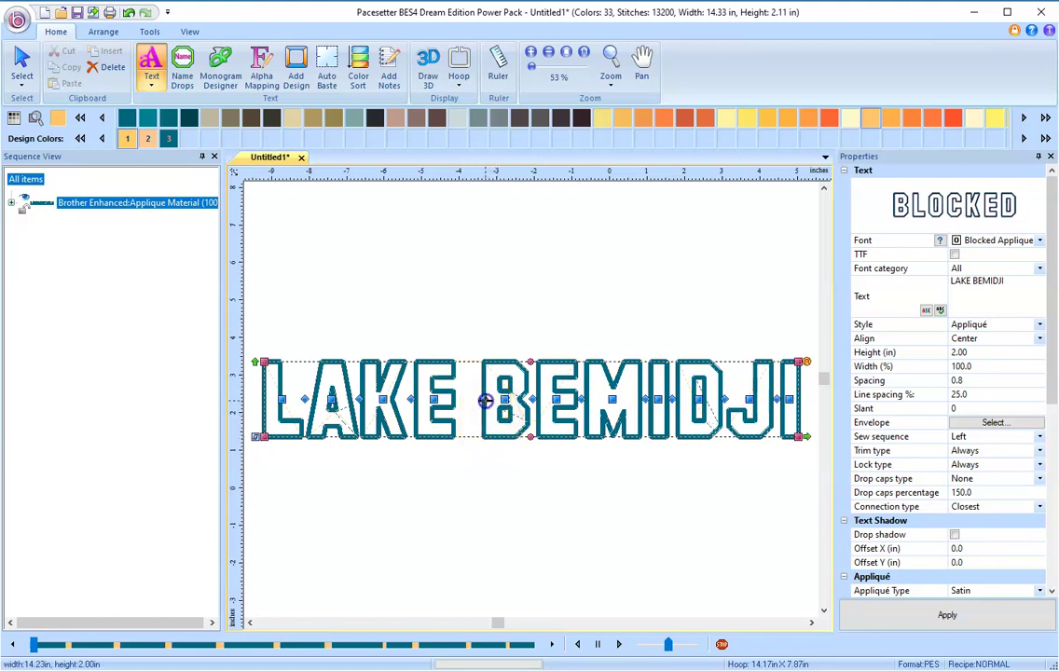
{"action": "left_click_drag", "start_coordinate": [487, 407], "coordinate": [491, 407]}
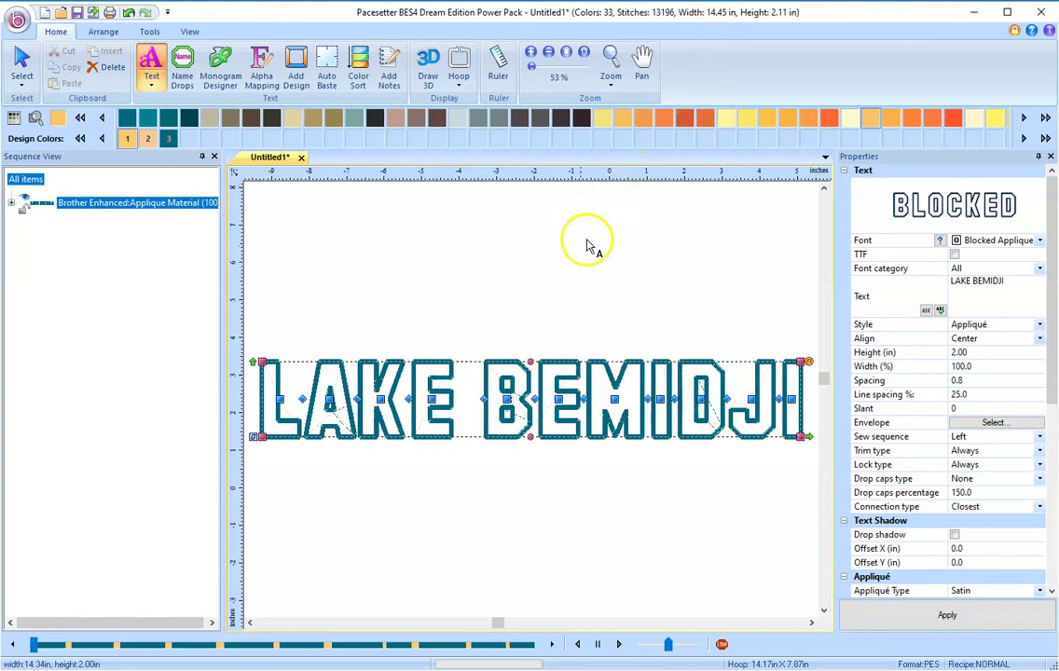
Drag the lettering's right handle to narrow LAKE BEMIDJI to about 13.81 in wide.
{"action": "left_click", "coordinate": [21, 65]}
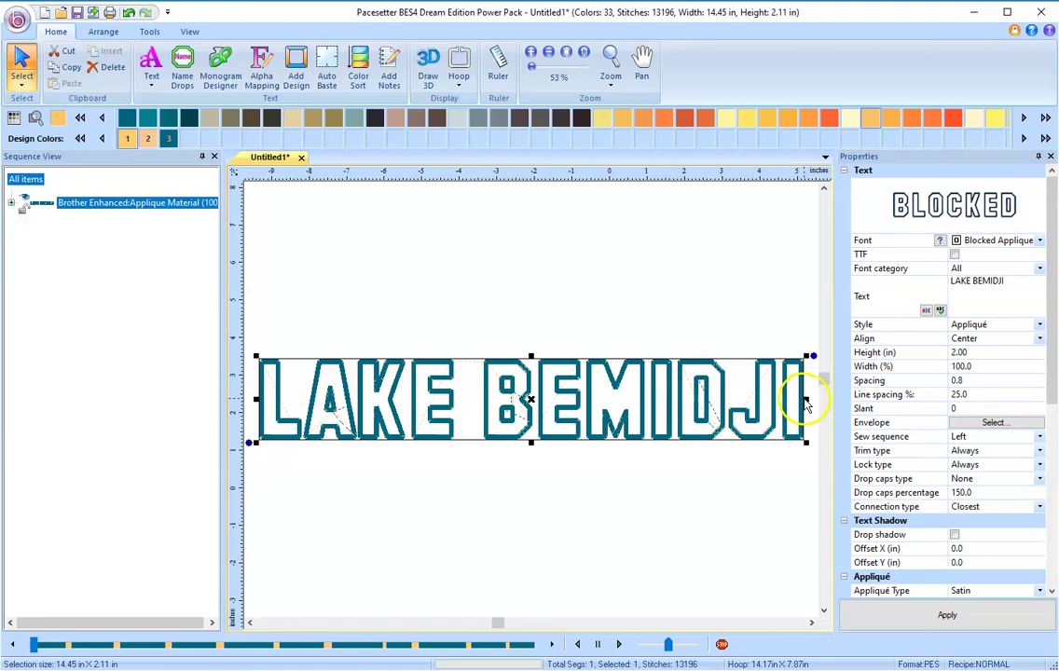
{"action": "left_click_drag", "start_coordinate": [806, 398], "coordinate": [783, 399]}
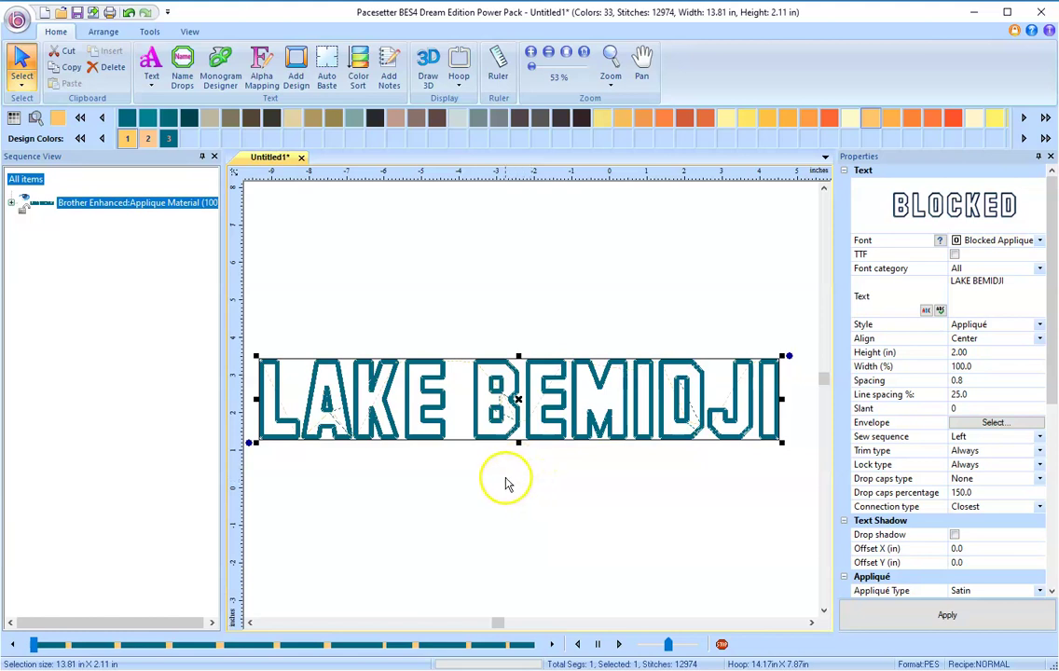
Place a new text object below LAKE BEMIDJI using the Script Style Fonts category.
{"action": "left_click", "coordinate": [485, 483]}
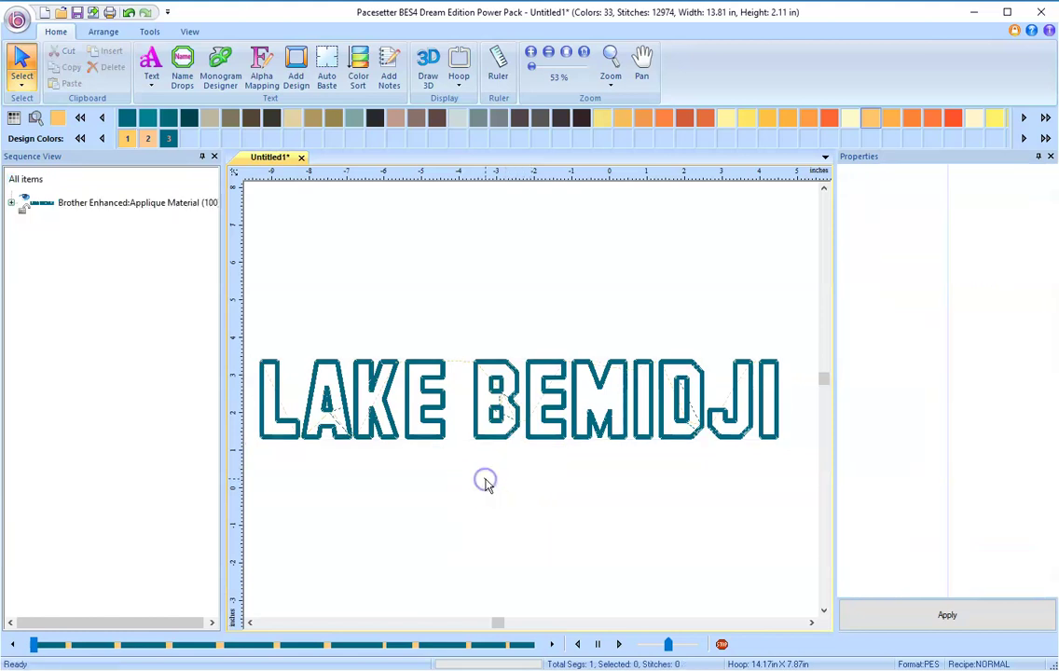
{"action": "left_click", "coordinate": [152, 63]}
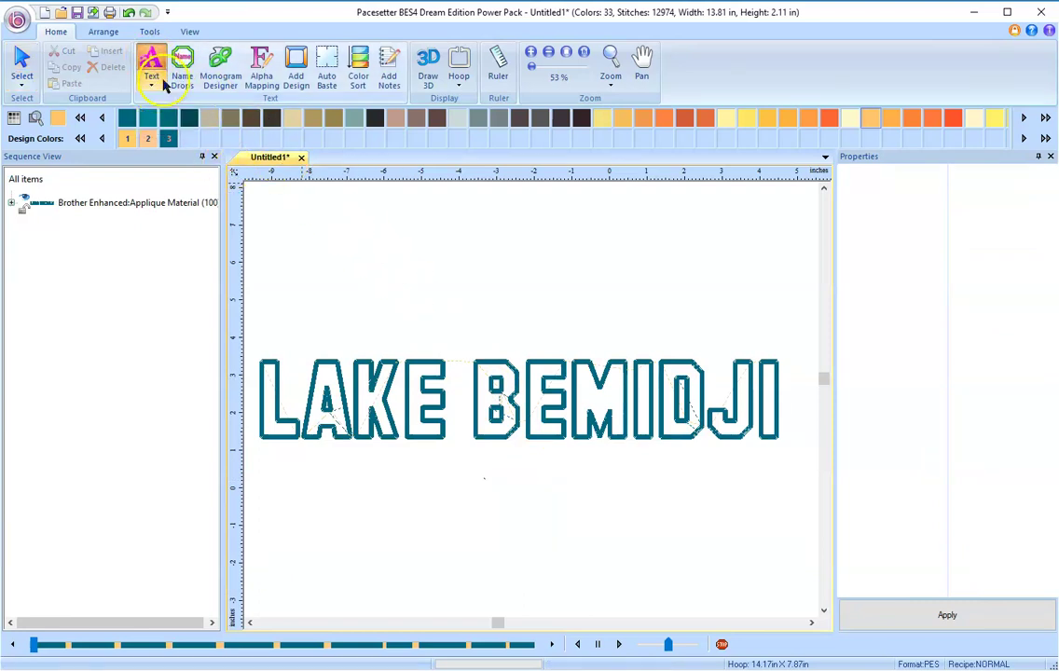
{"action": "left_click", "coordinate": [502, 478]}
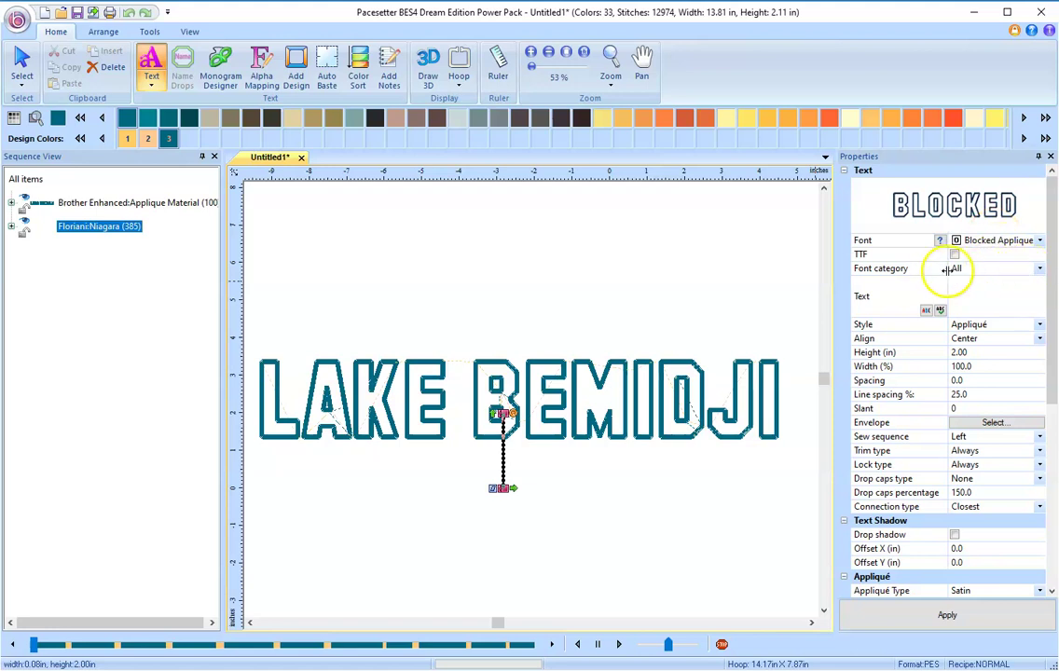
{"action": "left_click", "coordinate": [1038, 269]}
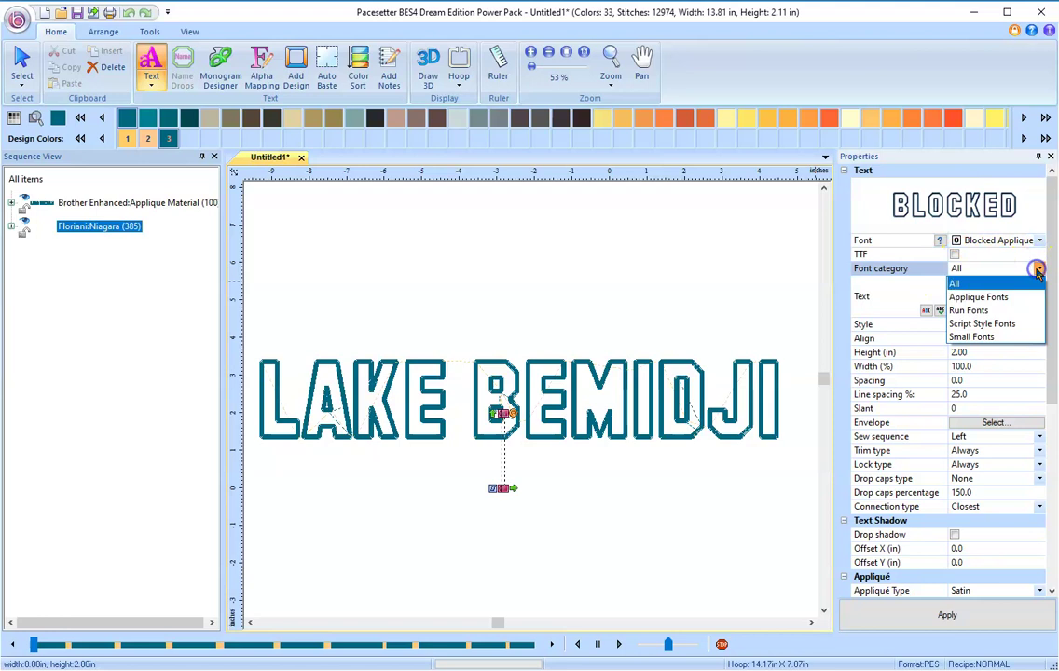
{"action": "left_click", "coordinate": [979, 323]}
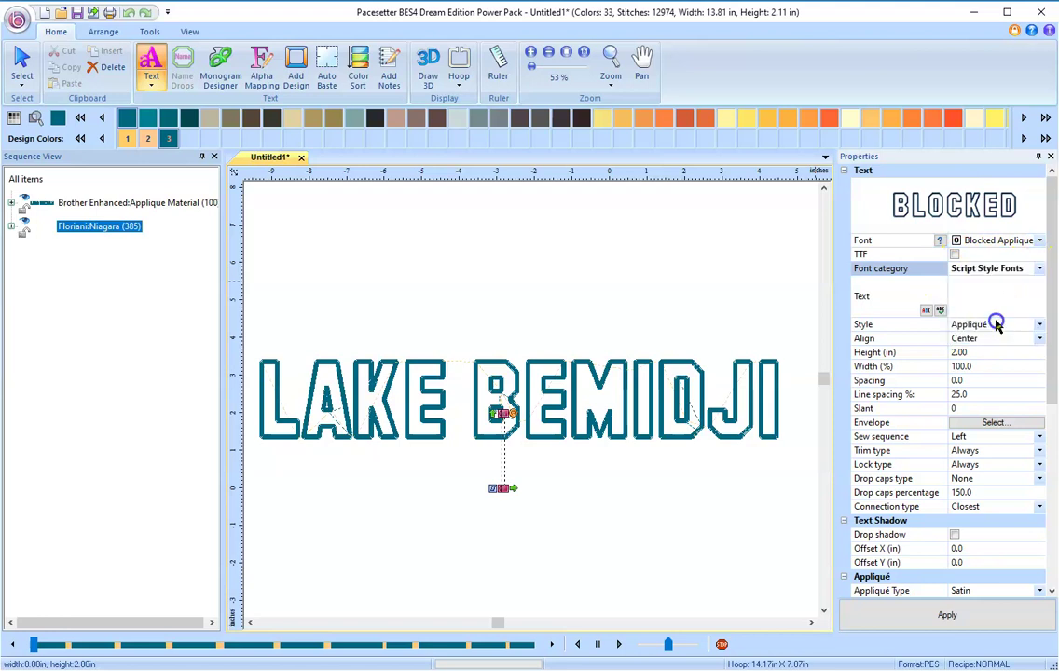
Choose the Strokes script font and apply the text Minnesota.
{"action": "left_click", "coordinate": [1037, 240]}
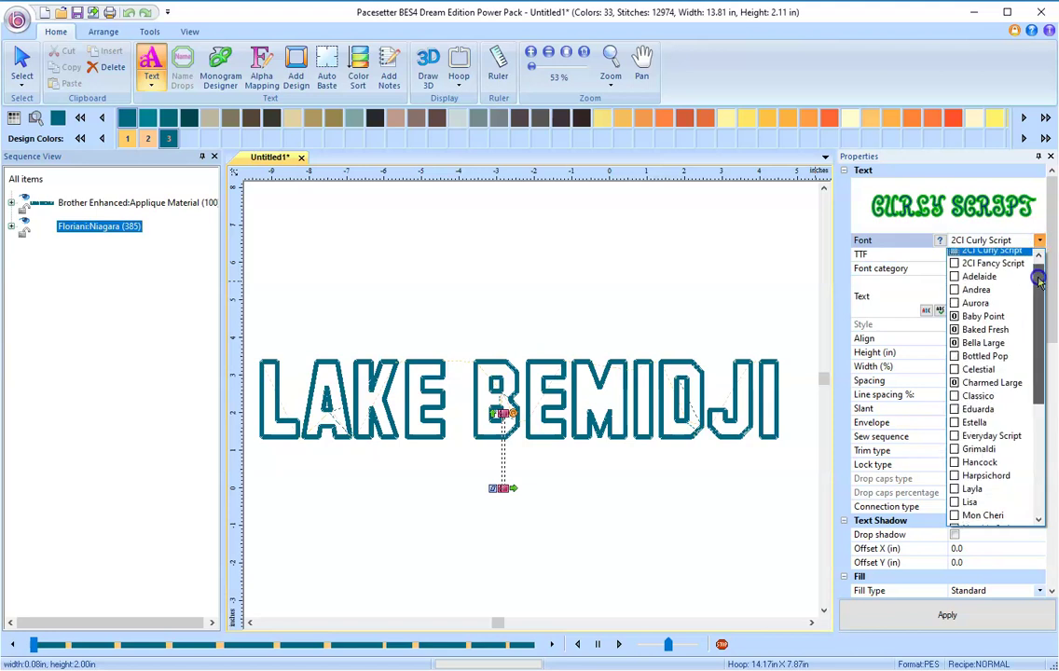
{"action": "left_click_drag", "start_coordinate": [1041, 263], "coordinate": [1041, 337]}
{"action": "scroll", "coordinate": [988, 457], "scroll_direction": "down", "scroll_amount": 2}
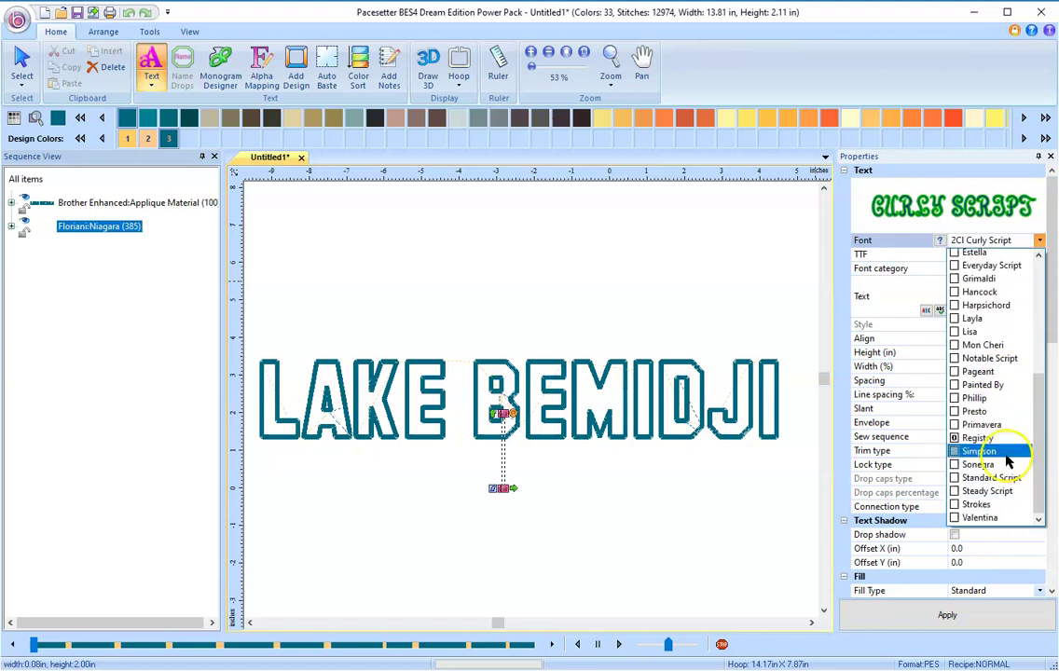
{"action": "left_click", "coordinate": [976, 468]}
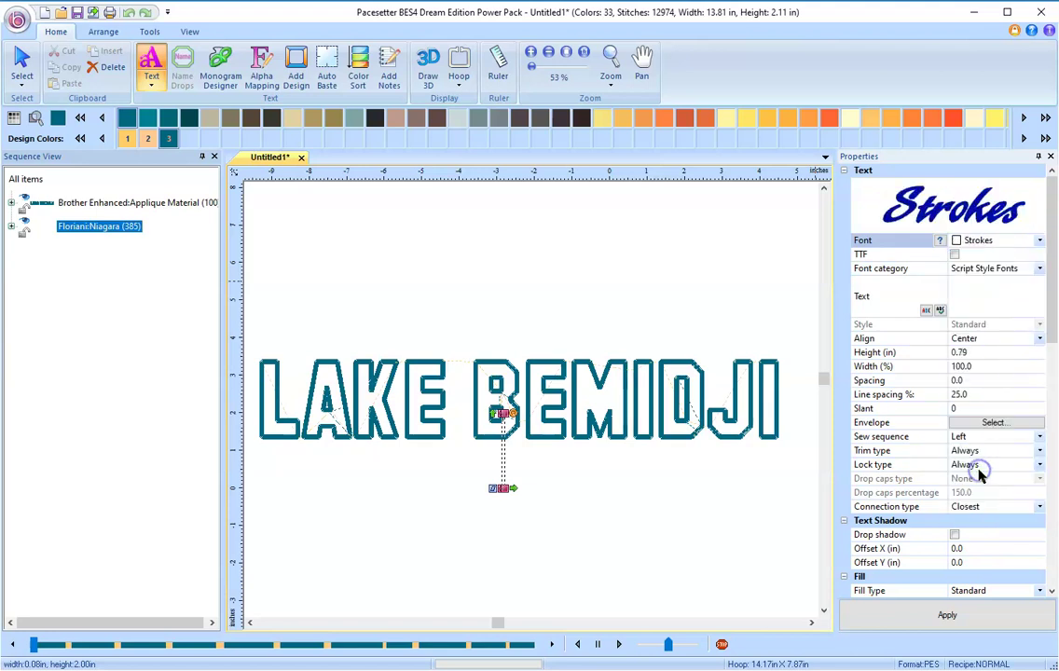
{"action": "left_click", "coordinate": [973, 293]}
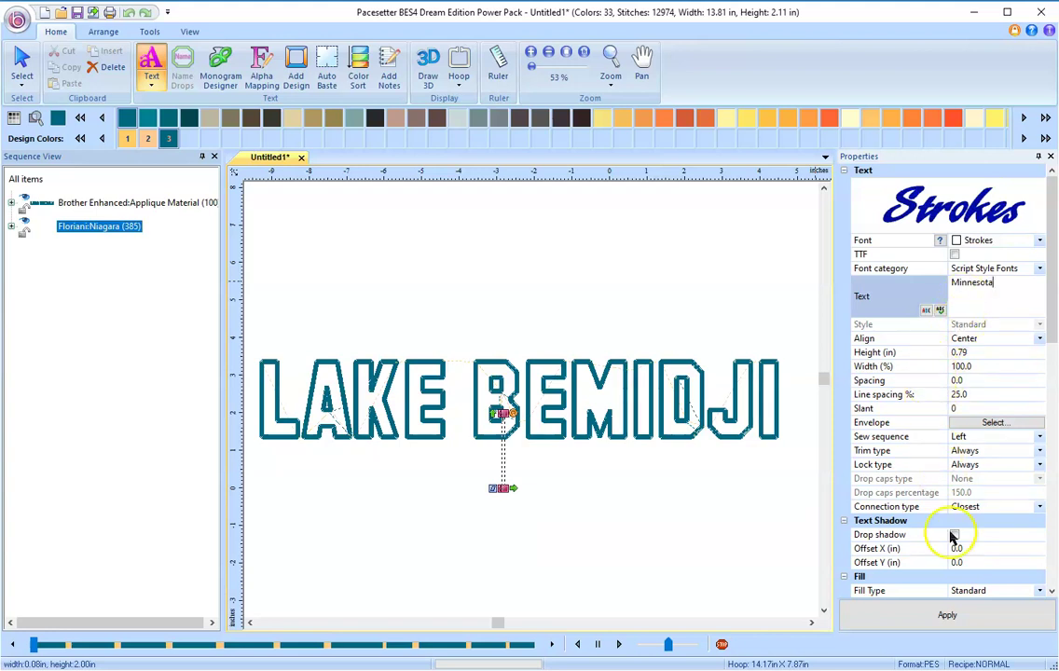
{"action": "left_click", "coordinate": [948, 615]}
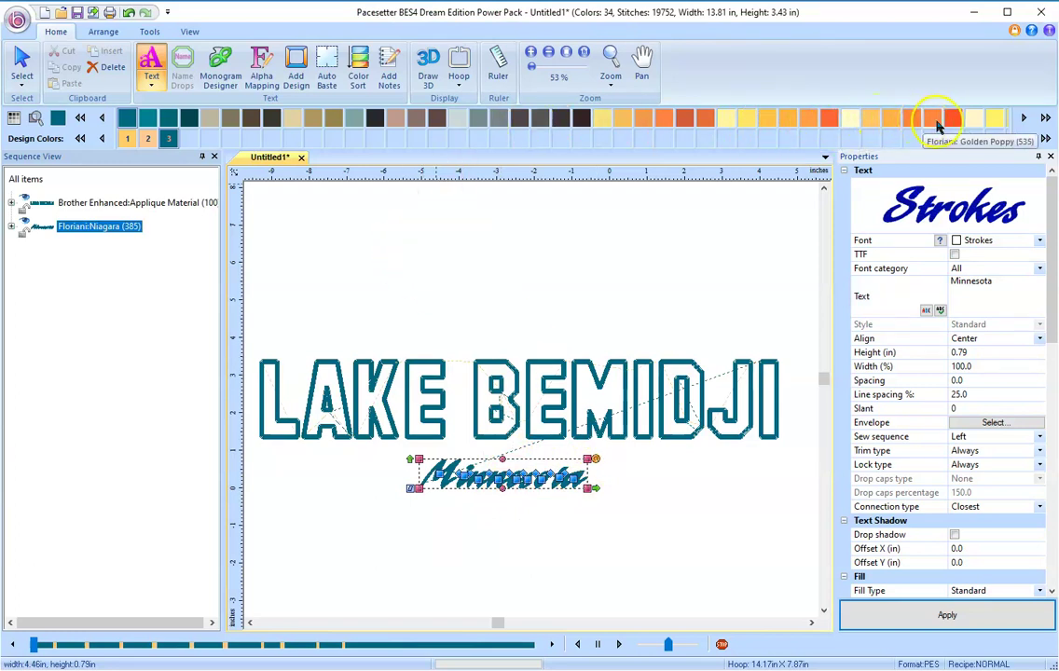
Colour Minnesota in Slate Gray and box-select both text objects.
{"action": "left_click", "coordinate": [519, 118]}
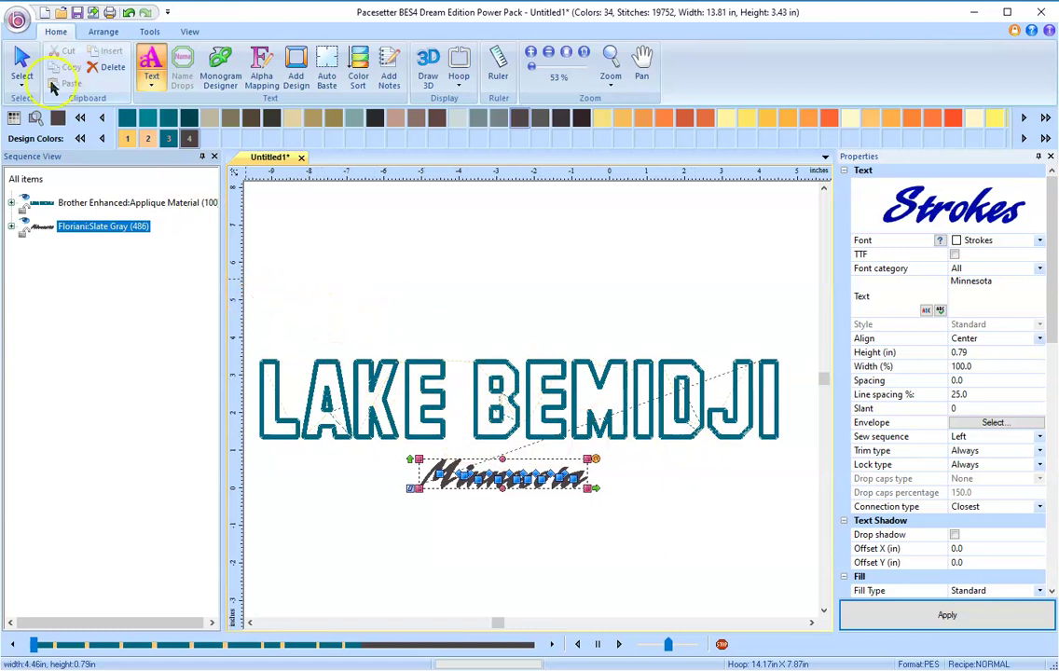
{"action": "left_click", "coordinate": [20, 61]}
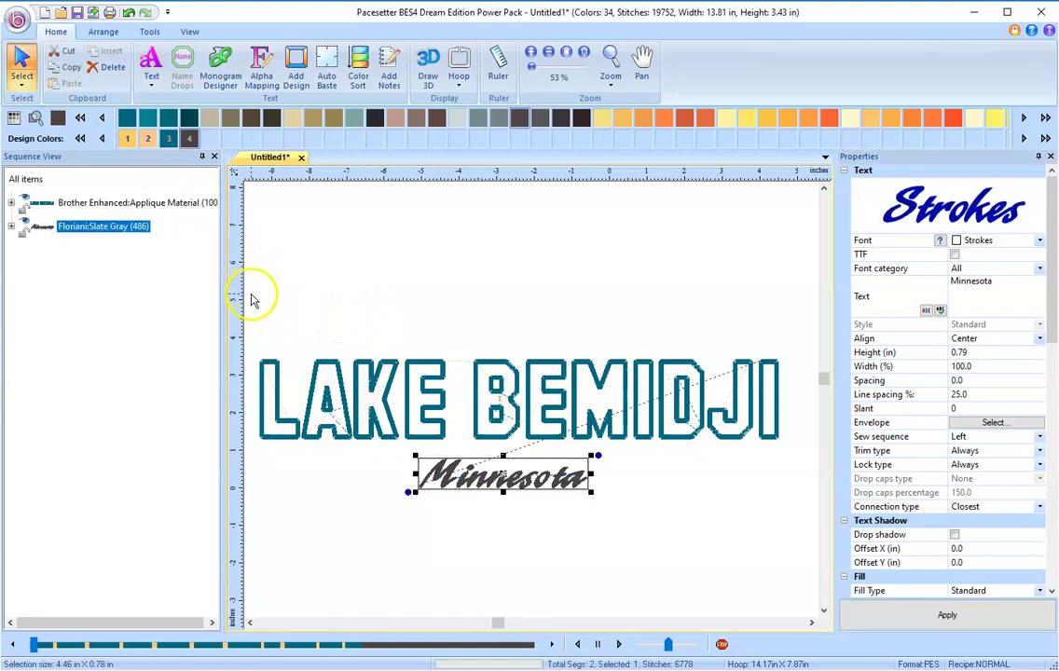
{"action": "left_click_drag", "start_coordinate": [250, 300], "coordinate": [806, 524]}
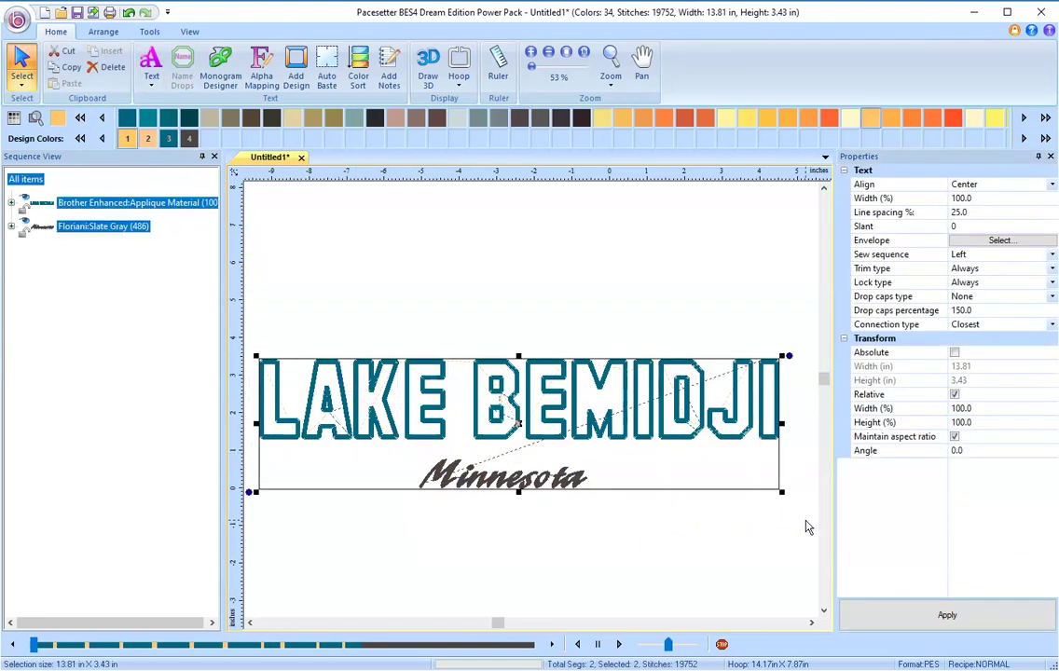
Select all objects and centre Minnesota horizontally under LAKE BEMIDJI.
{"action": "left_click", "coordinate": [755, 532]}
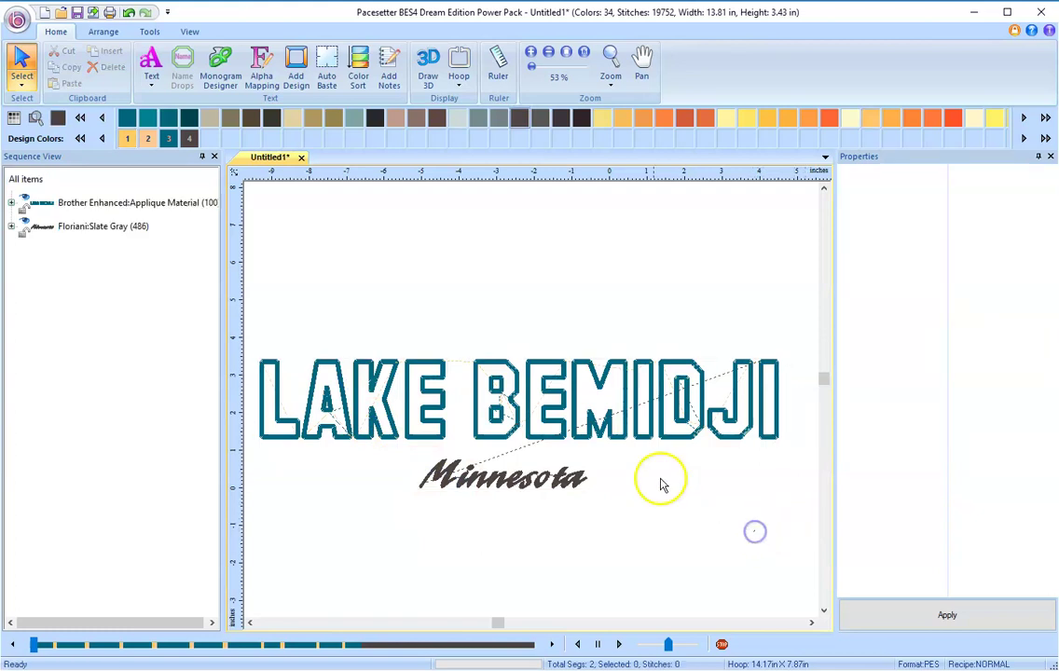
{"action": "key", "text": "ctrl+a"}
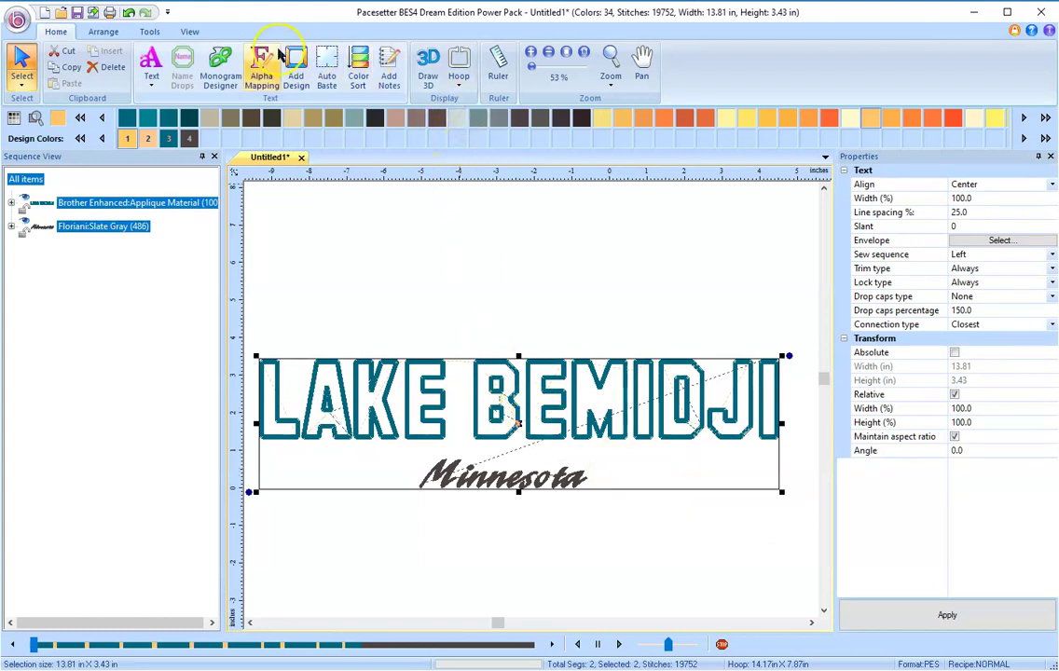
{"action": "left_click", "coordinate": [111, 34]}
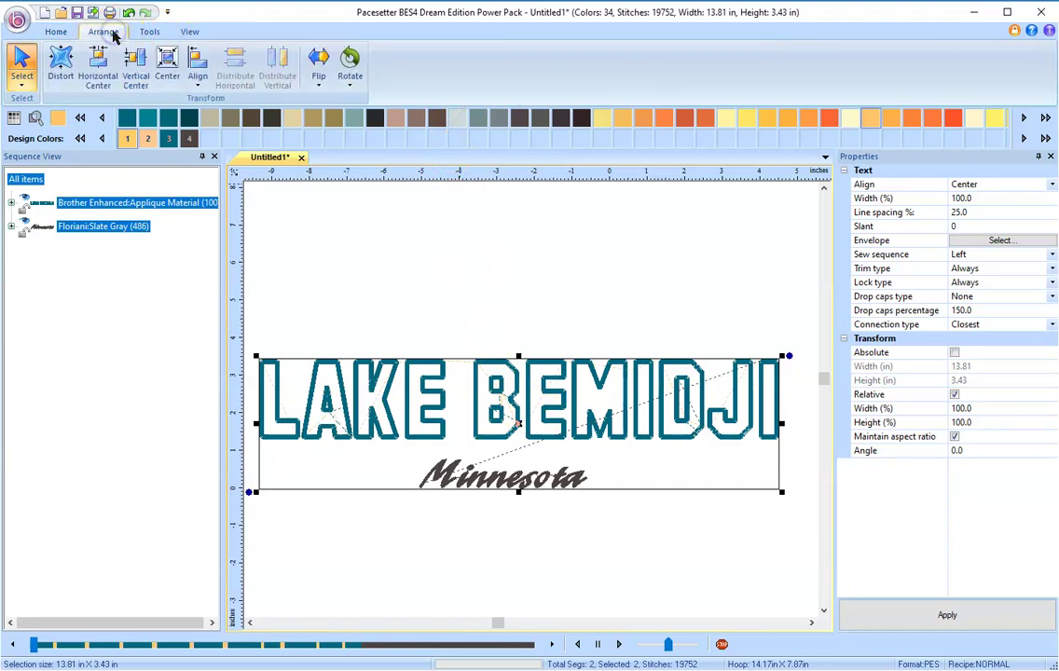
{"action": "left_click", "coordinate": [100, 66]}
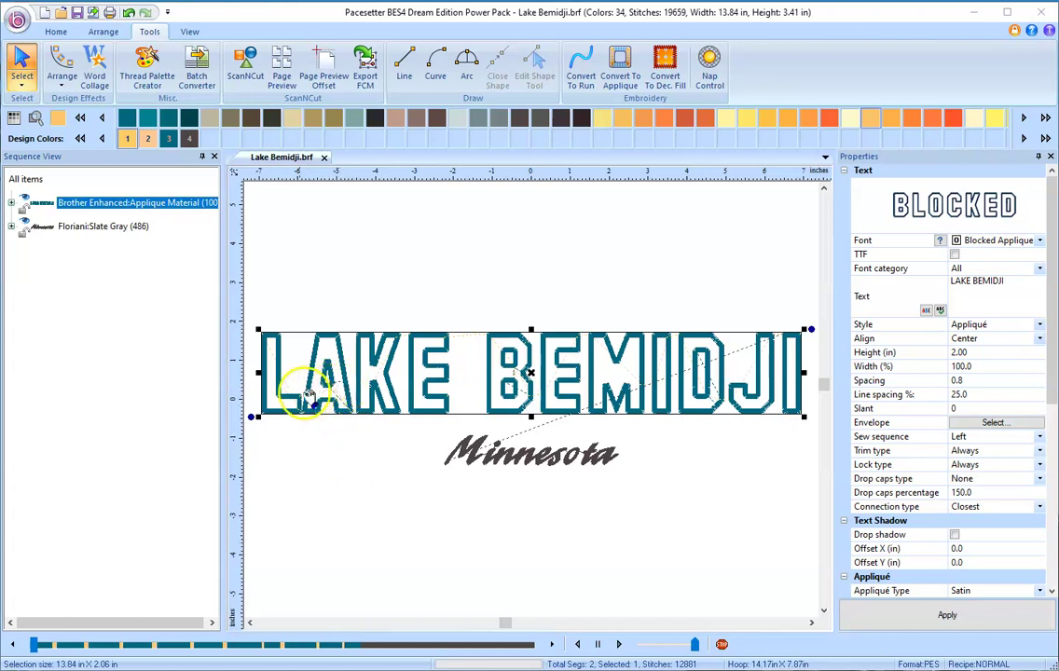
Select the LAKE BEMIDJI lettering and convert it to ScanNCut cut artwork in a new Artwork tab.
{"action": "left_click", "coordinate": [401, 513]}
{"action": "left_click", "coordinate": [161, 203]}
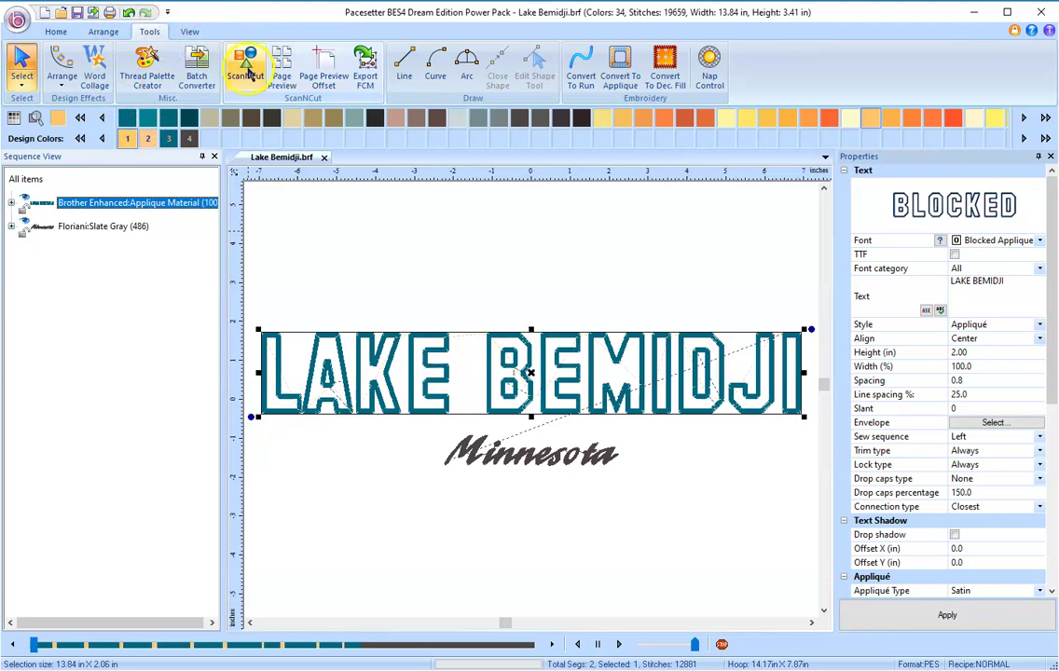
{"action": "left_click", "coordinate": [246, 69]}
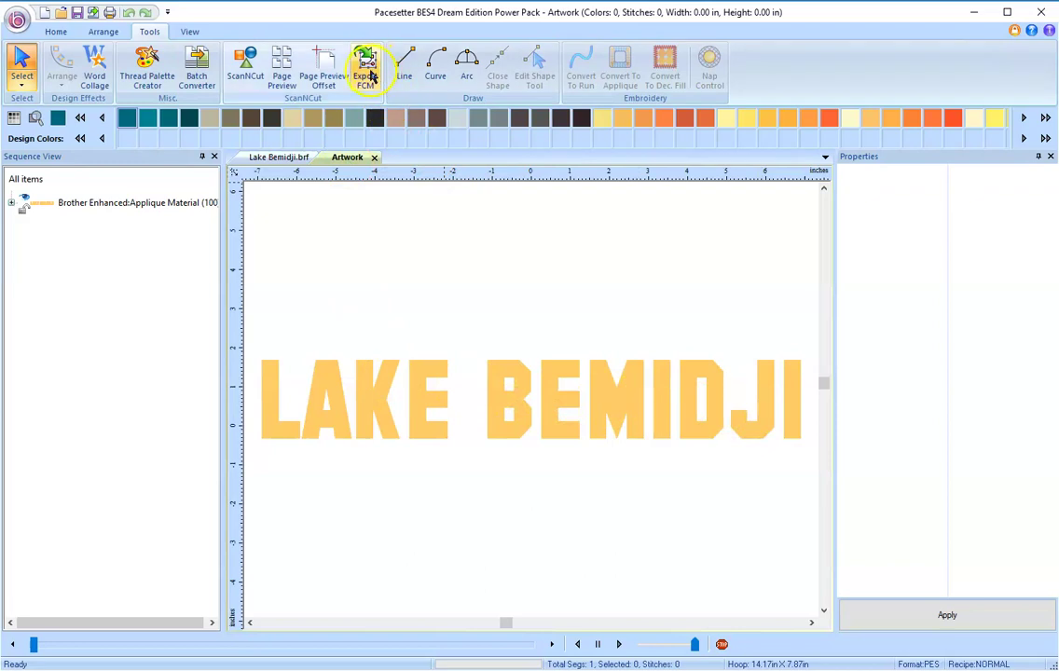
Export the cut artwork as the FCM file 'Lake Bemidji SNC' and close its Artwork tab.
{"action": "left_click", "coordinate": [366, 70]}
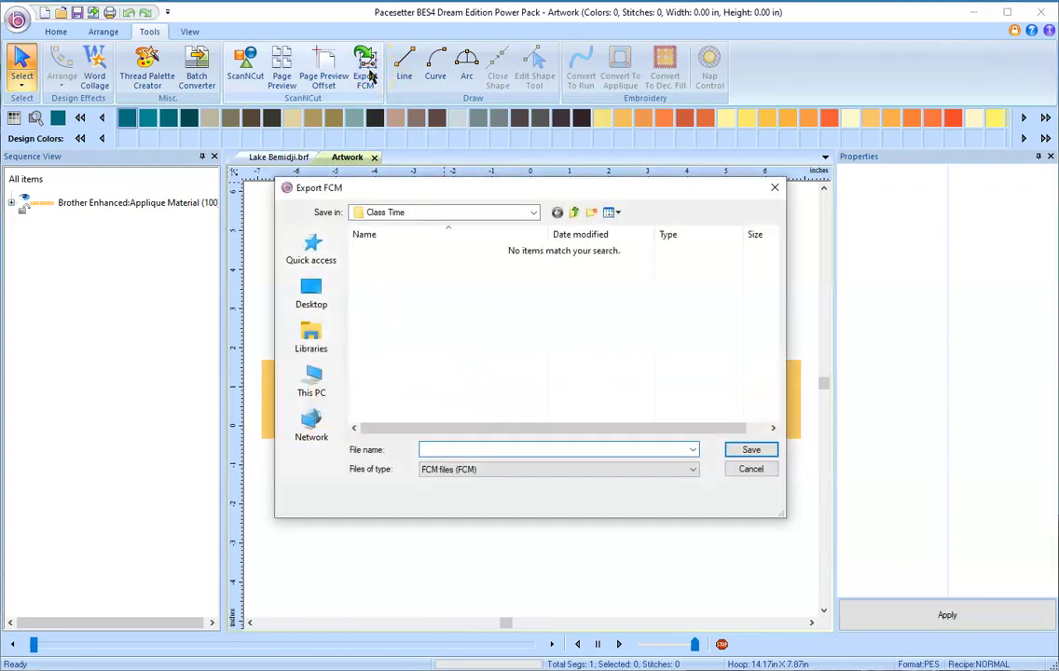
{"action": "left_click", "coordinate": [472, 451]}
{"action": "type", "text": "LAK"}
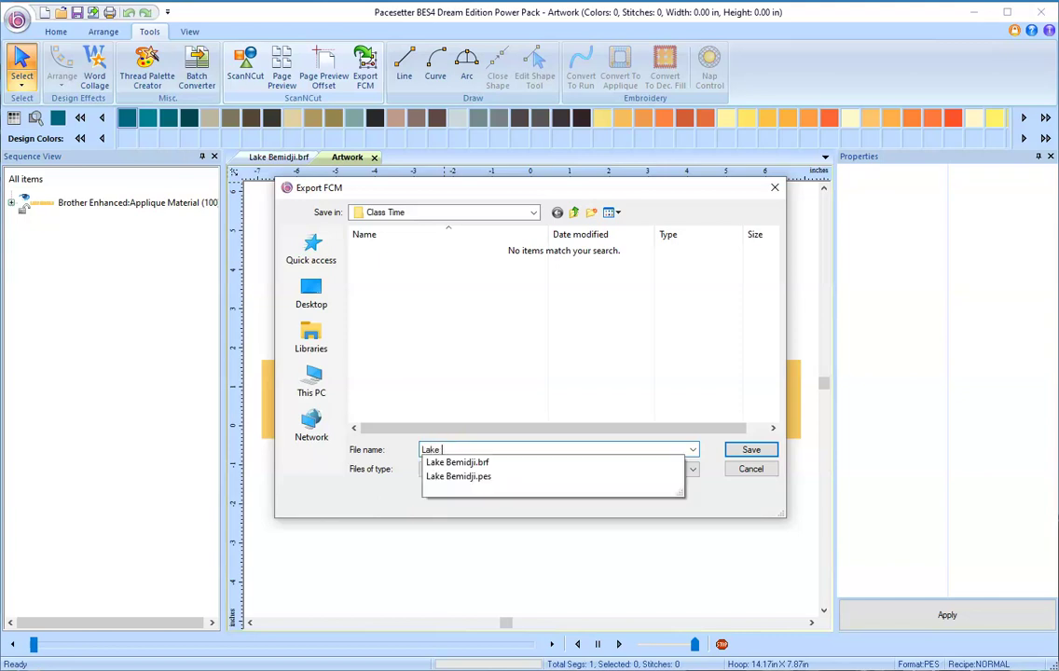
{"action": "type", "text": "e Bemidji SNC"}
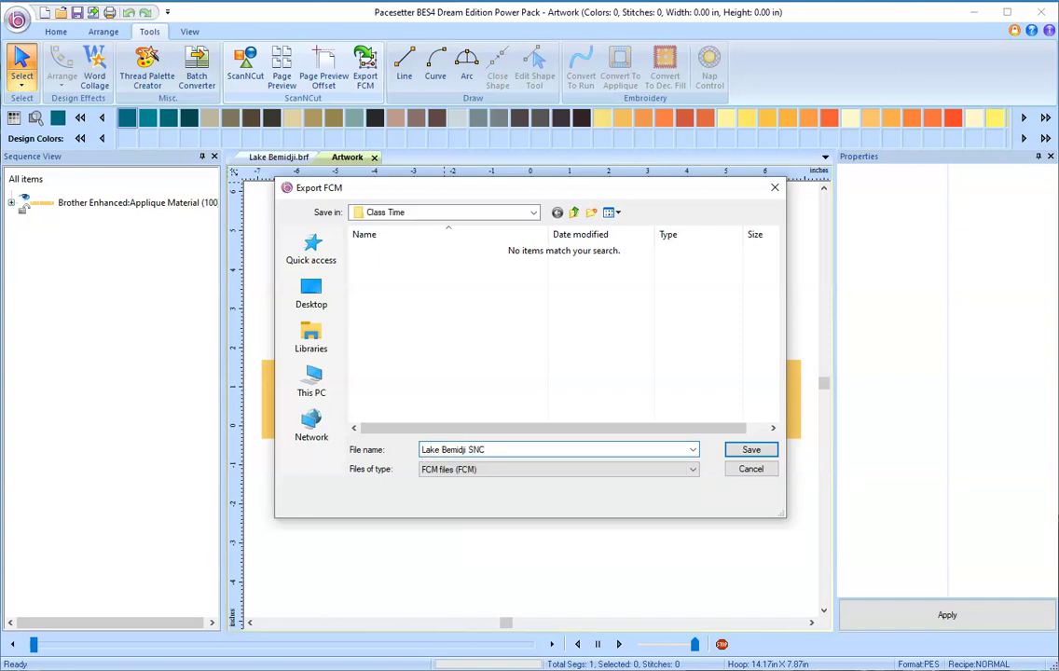
{"action": "key", "text": "Return"}
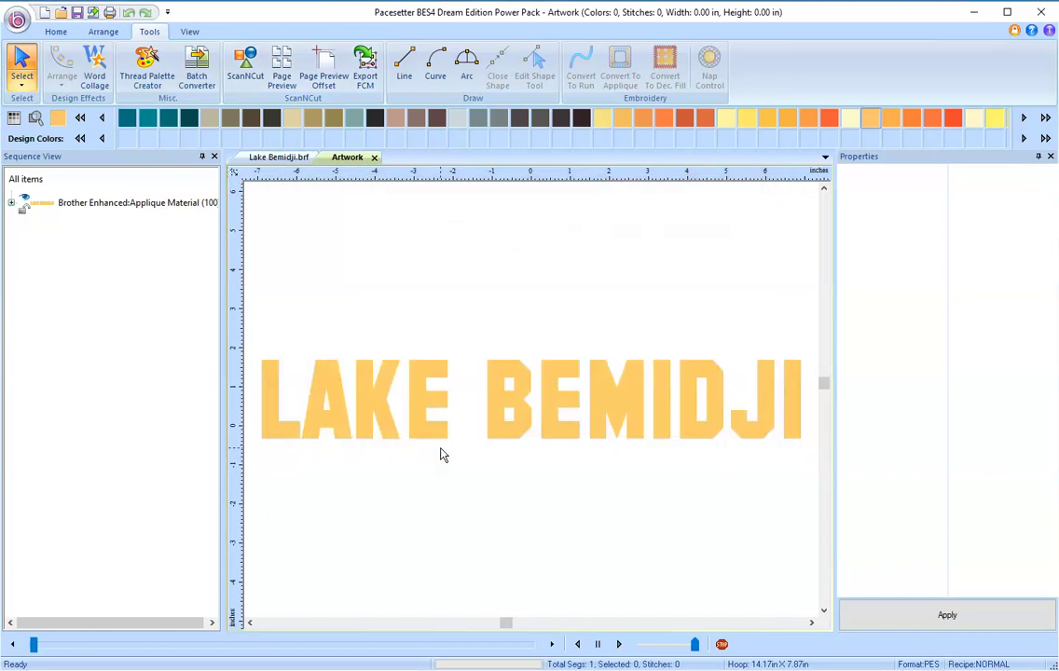
{"action": "left_click", "coordinate": [375, 158]}
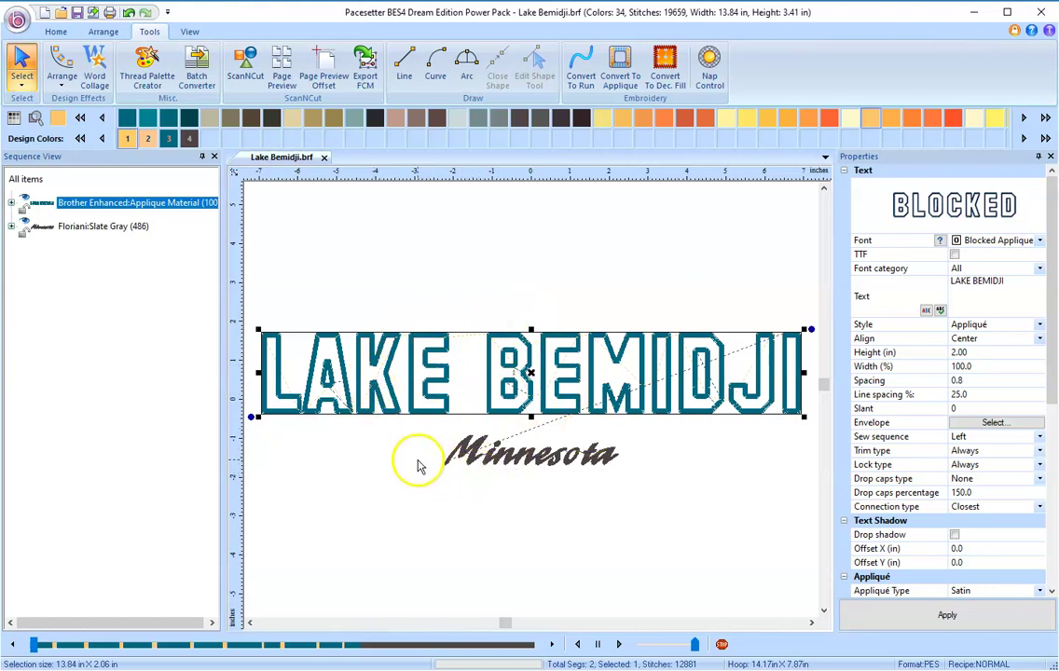
Re-save the design as Lake Bemidji.brf, replacing the existing file.
{"action": "left_click", "coordinate": [19, 21]}
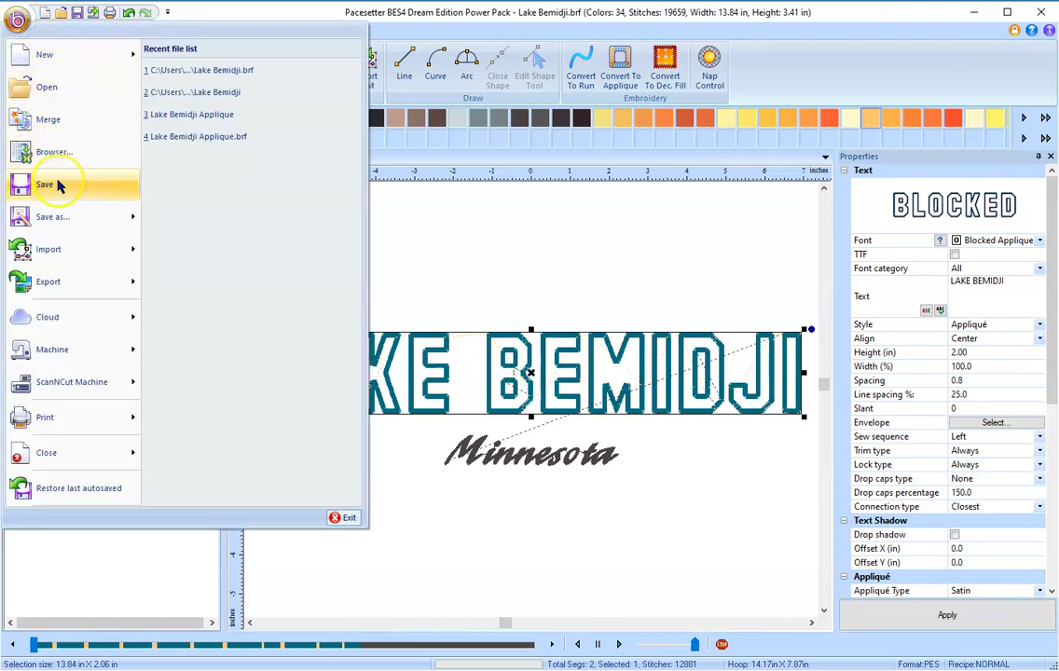
{"action": "left_click", "coordinate": [62, 216]}
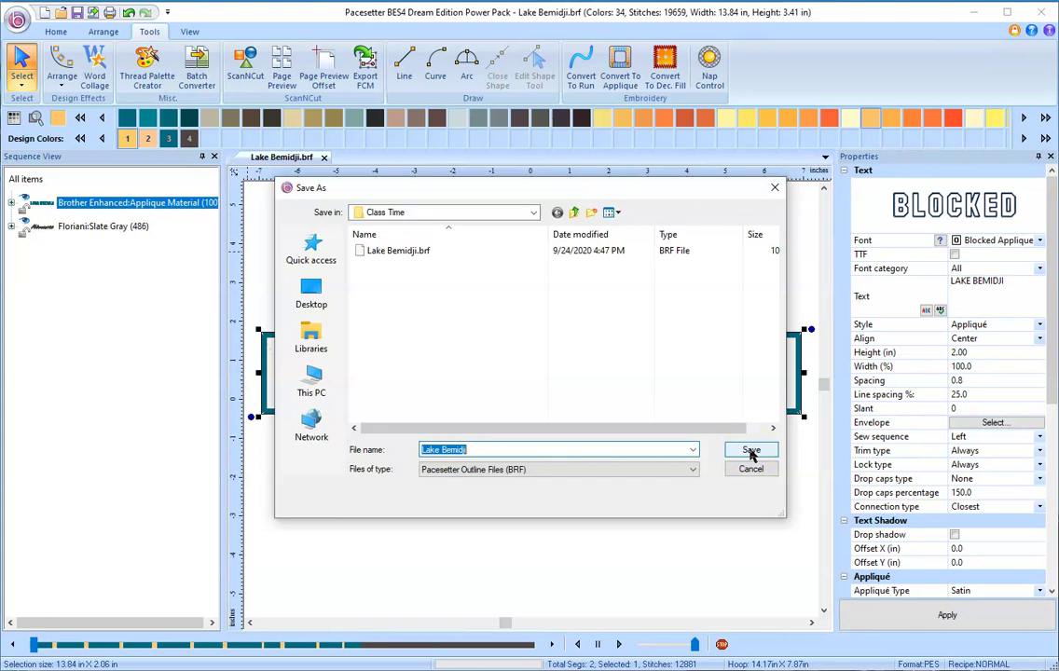
{"action": "left_click", "coordinate": [751, 452]}
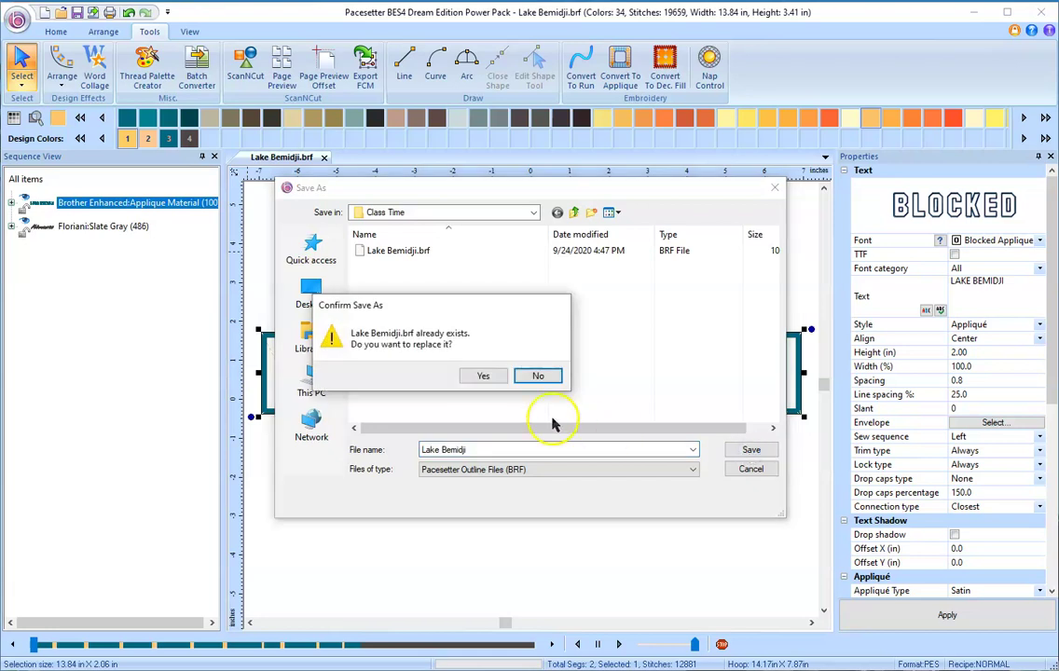
{"action": "left_click", "coordinate": [485, 376]}
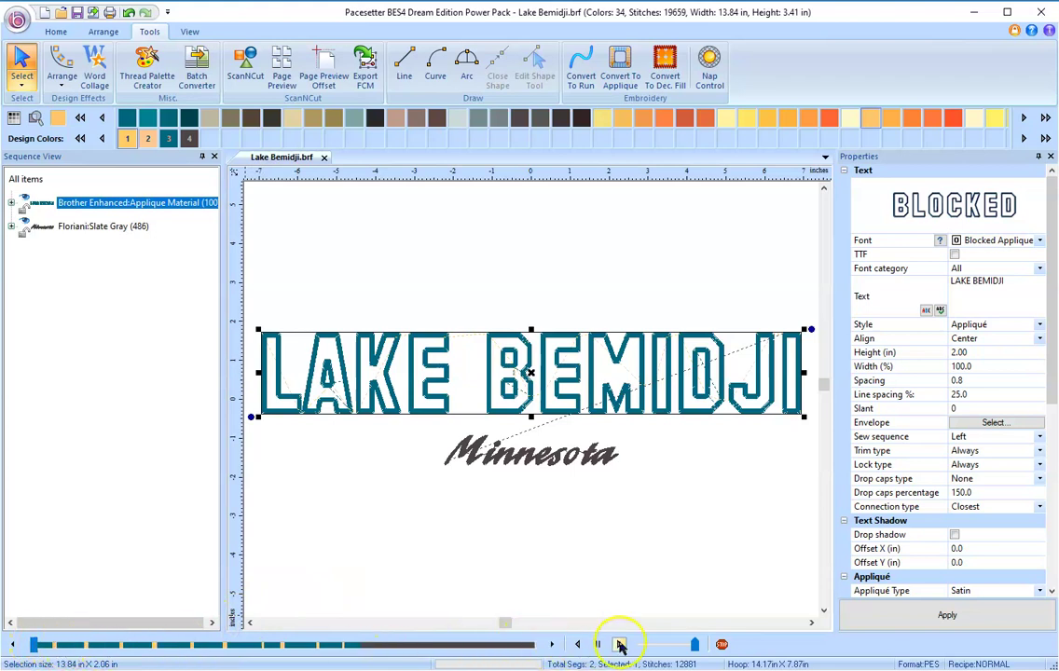
Run the stitch-out simulation, then stop it to show the full design.
{"action": "left_click", "coordinate": [619, 644]}
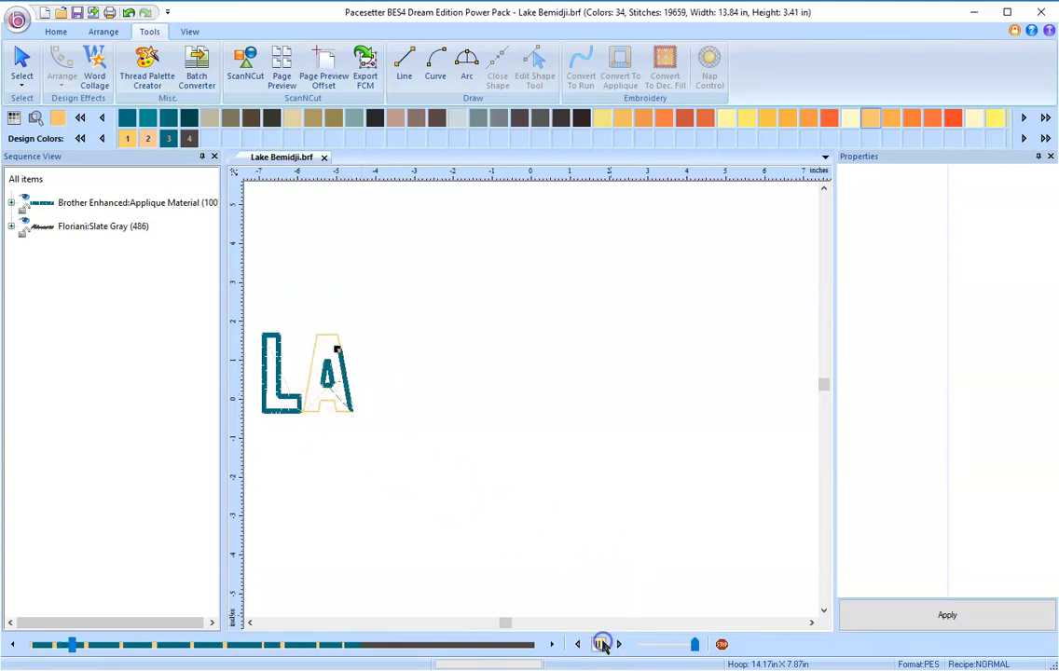
{"action": "left_click", "coordinate": [602, 644]}
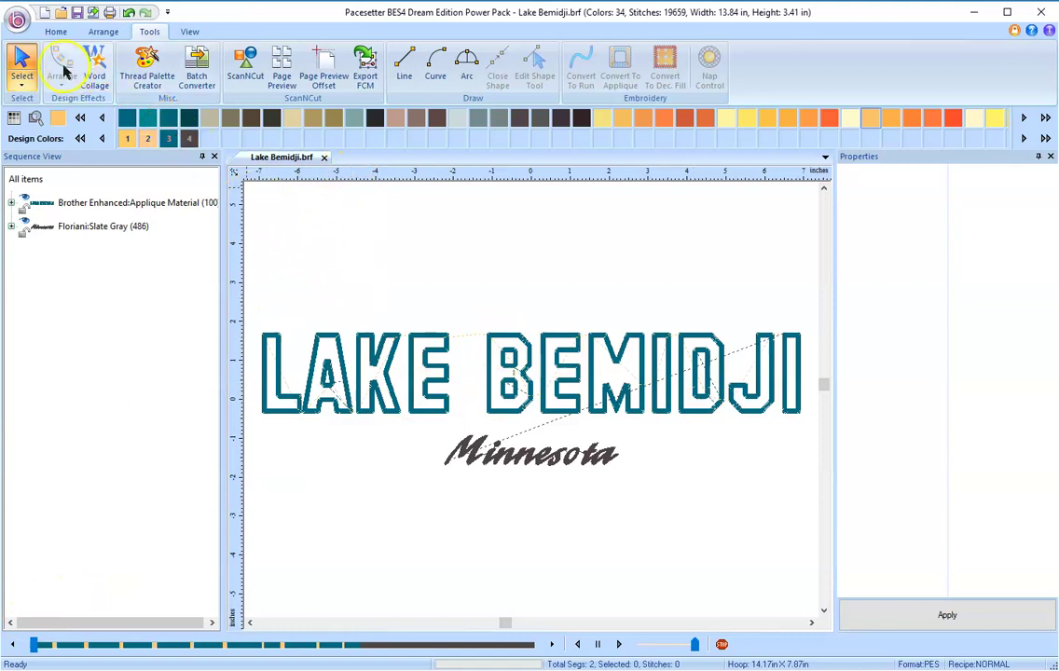
{"action": "left_click", "coordinate": [54, 31]}
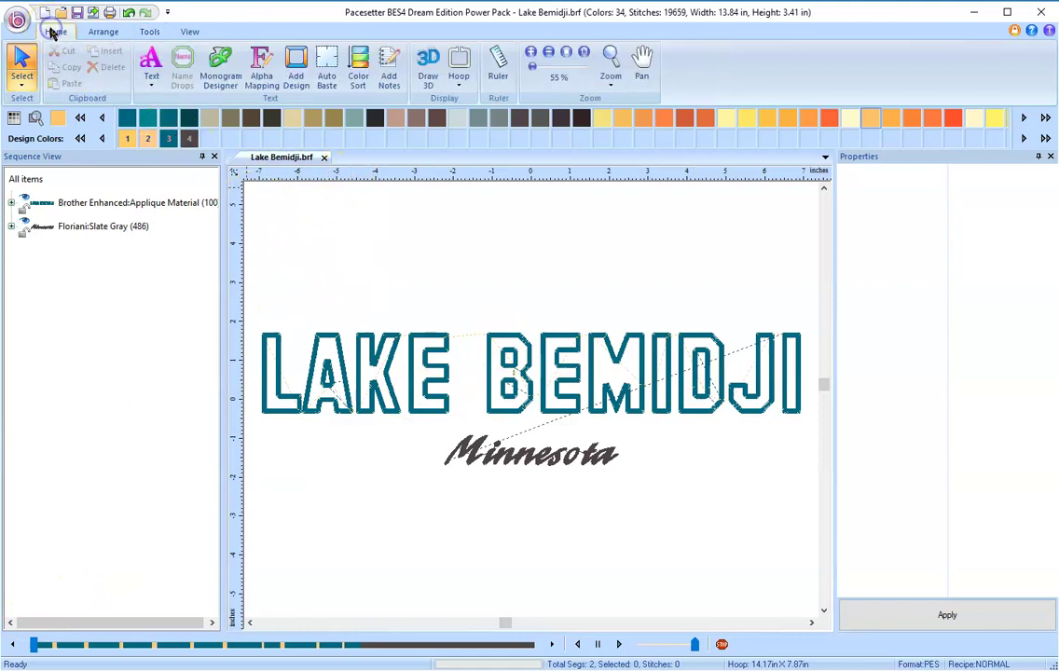
{"action": "left_click", "coordinate": [340, 351]}
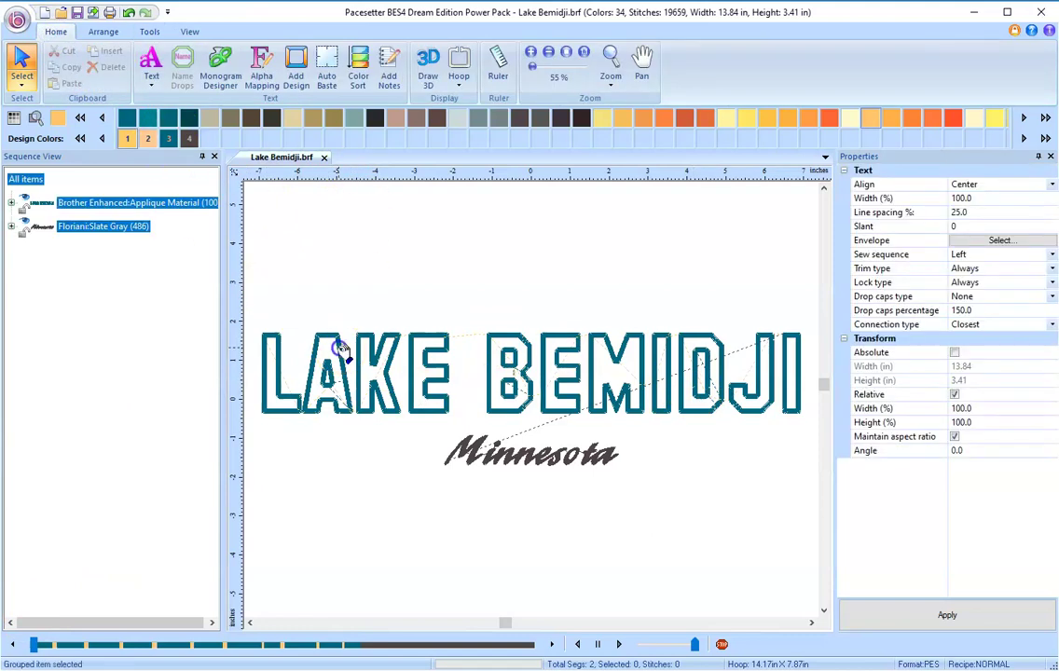
{"action": "left_click", "coordinate": [110, 203]}
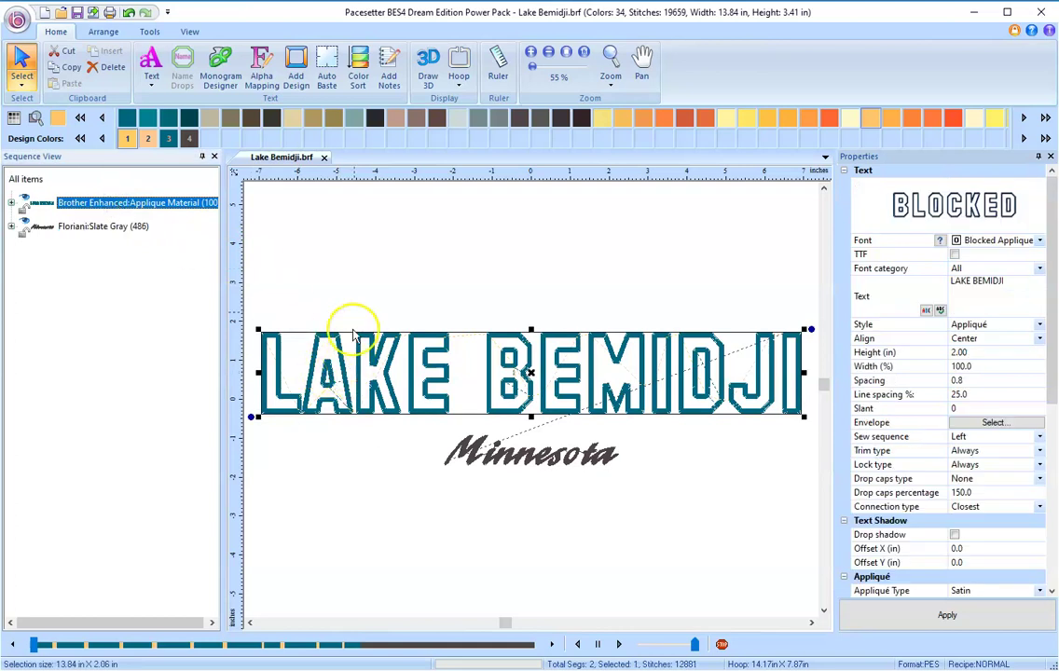
{"action": "left_click", "coordinate": [360, 71]}
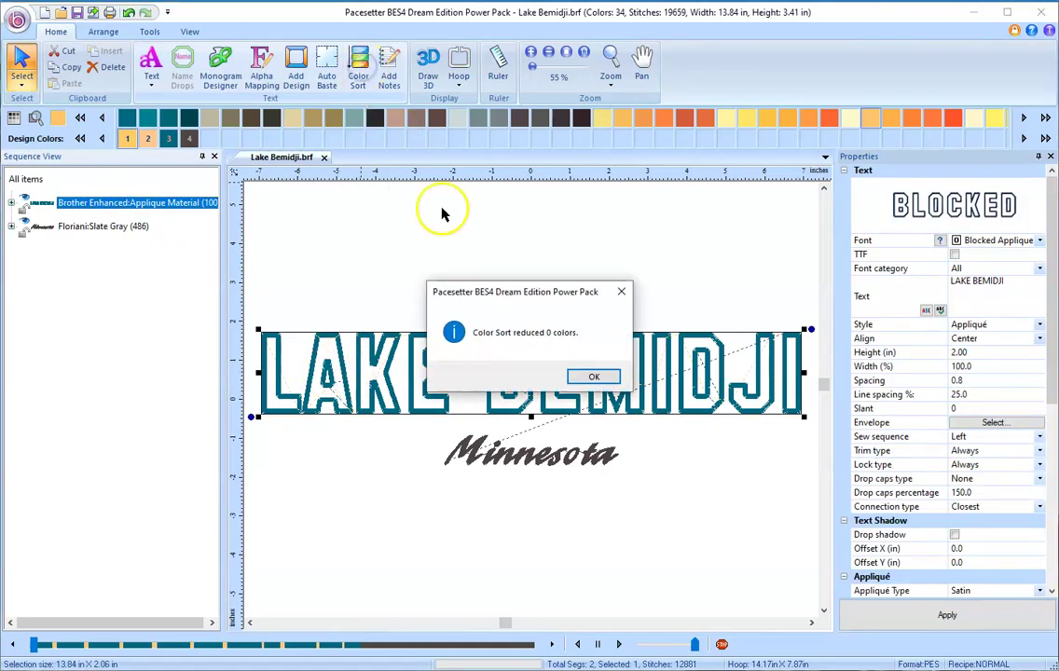
{"action": "left_click", "coordinate": [594, 378]}
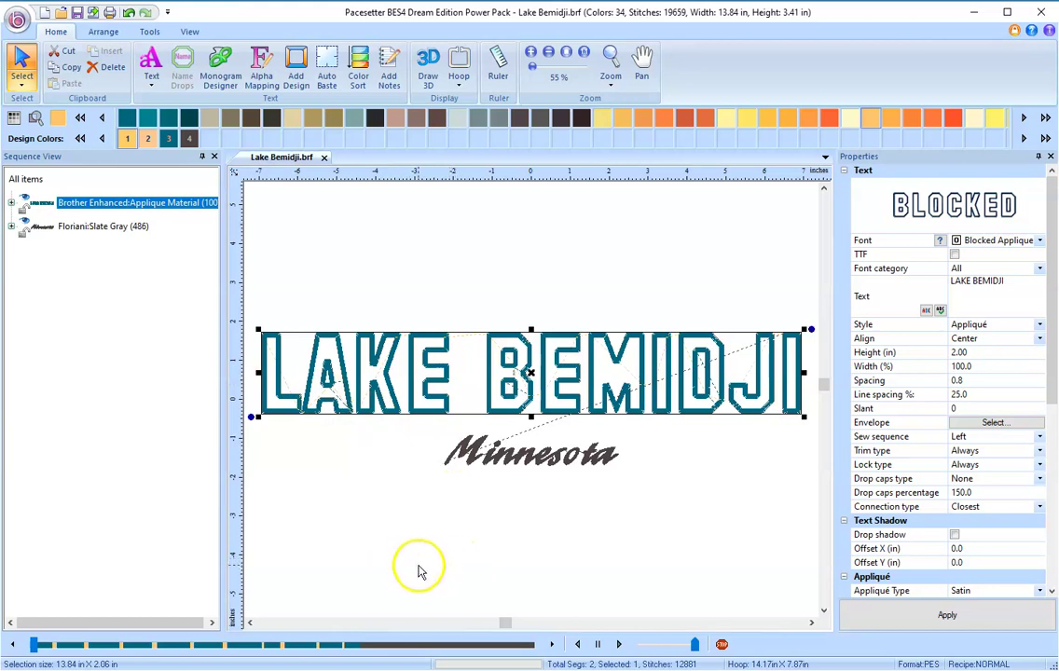
{"action": "left_click", "coordinate": [351, 260]}
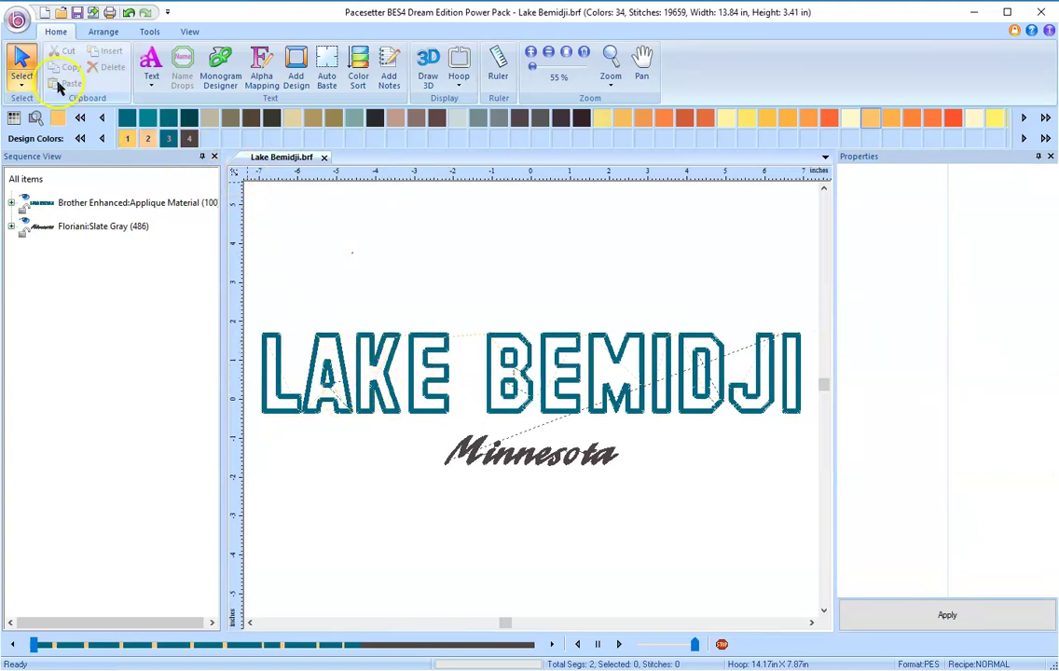
Save the design over Lake Bemidji.pes in PES v10 format, confirming replacements, then close it.
{"action": "left_click", "coordinate": [17, 21]}
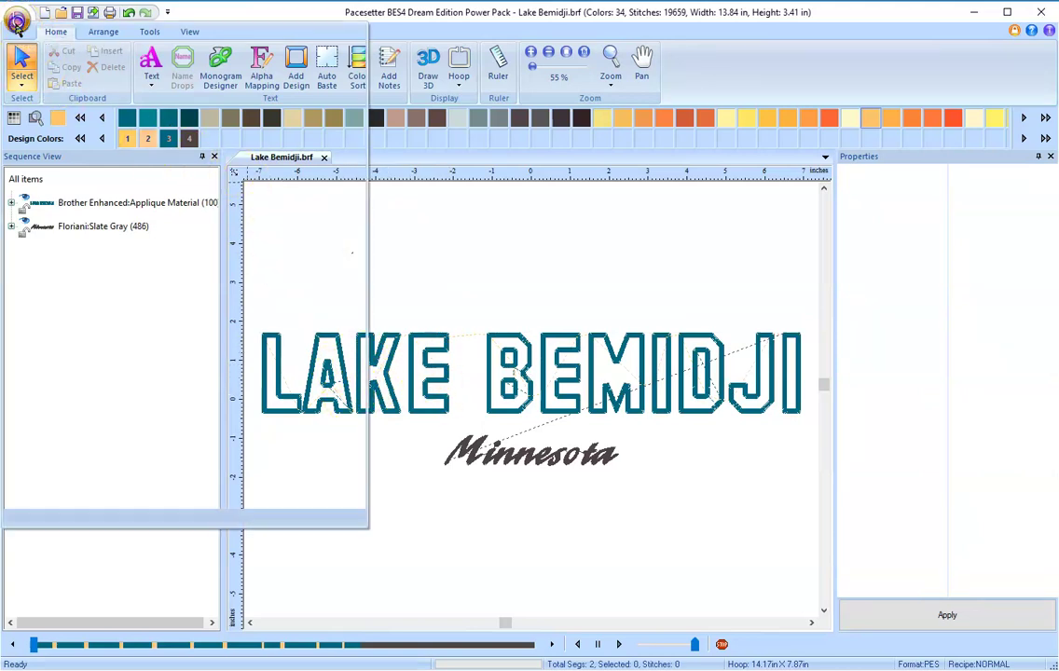
{"action": "mouse_move", "coordinate": [58, 220]}
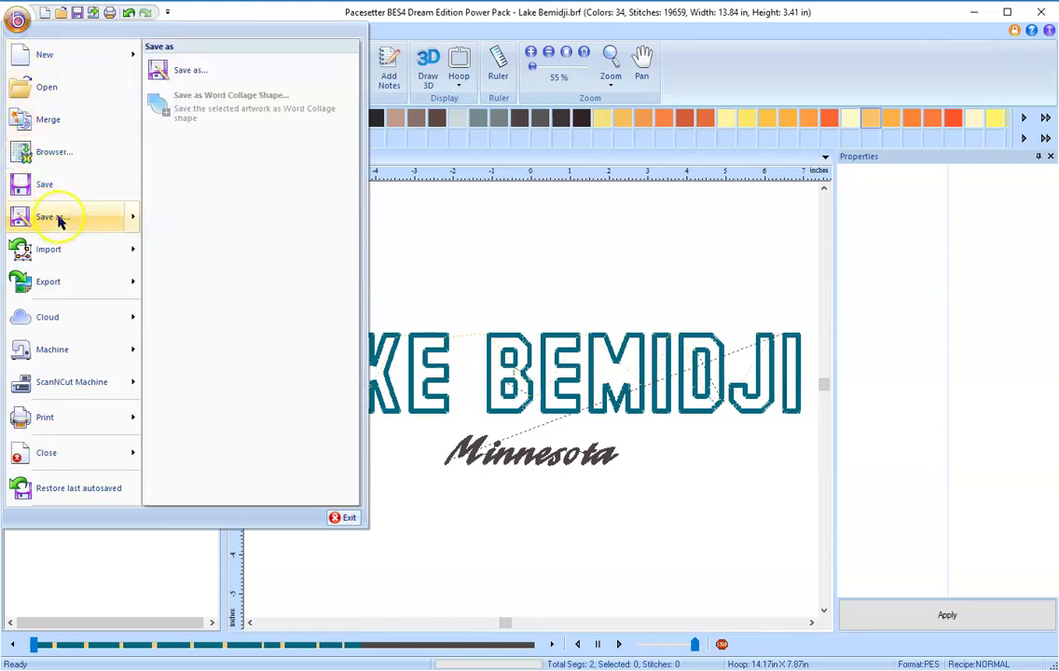
{"action": "left_click", "coordinate": [57, 220]}
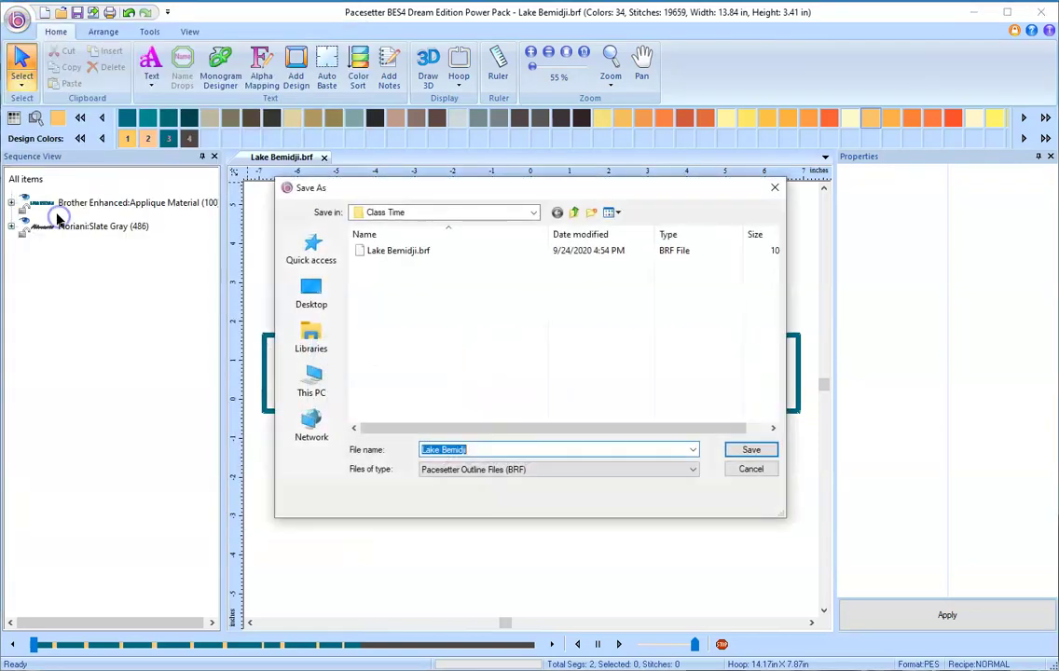
{"action": "left_click", "coordinate": [490, 471]}
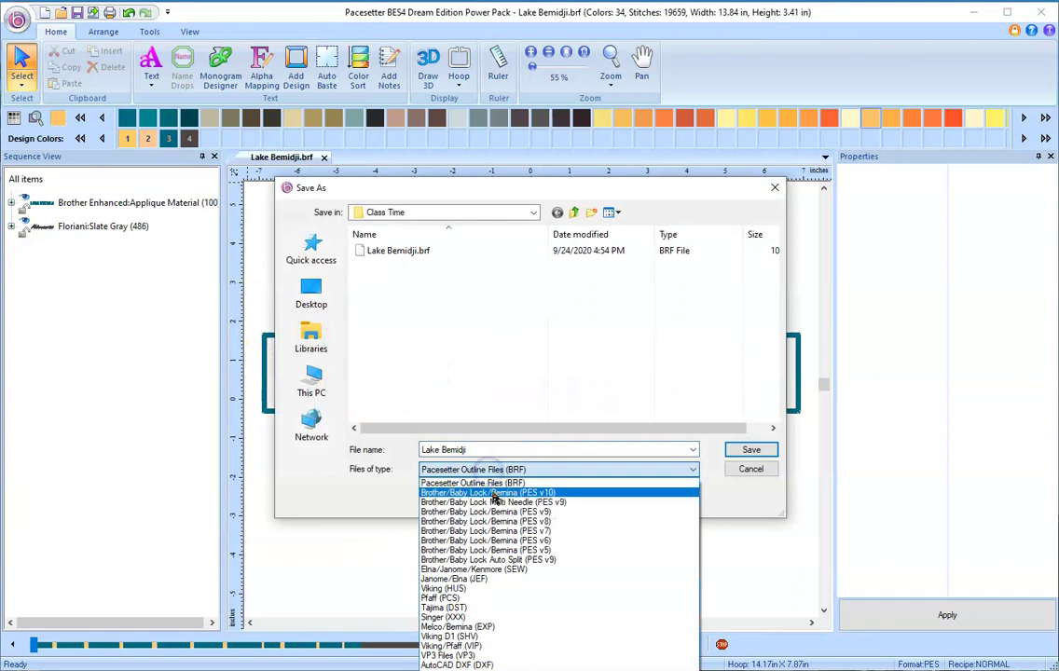
{"action": "left_click", "coordinate": [494, 495]}
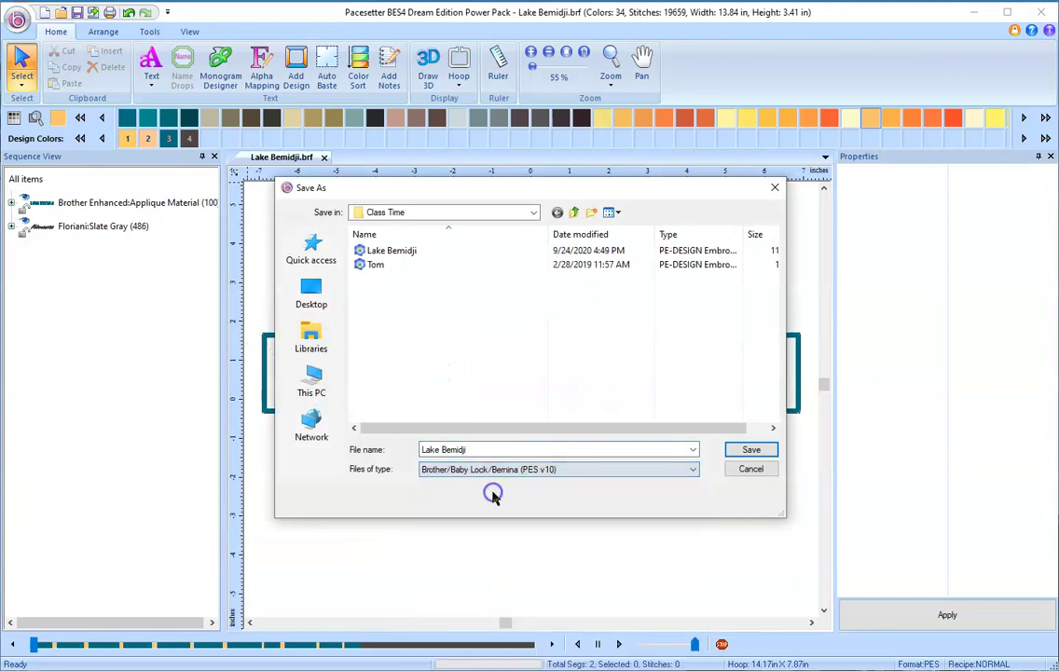
{"action": "left_click", "coordinate": [394, 254]}
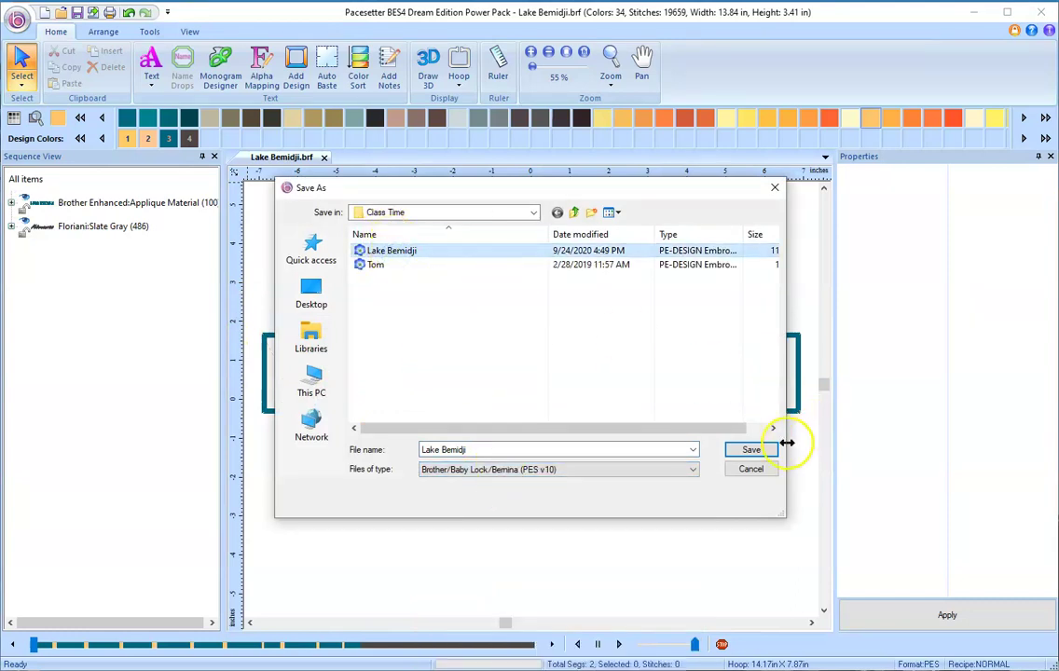
{"action": "left_click", "coordinate": [753, 451]}
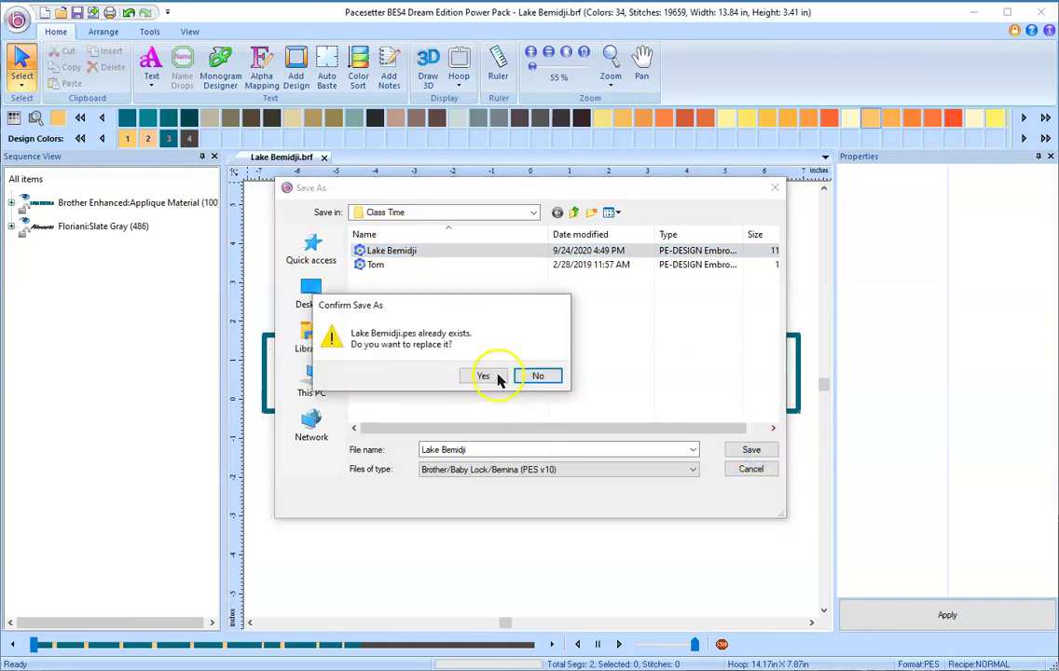
{"action": "left_click", "coordinate": [484, 377]}
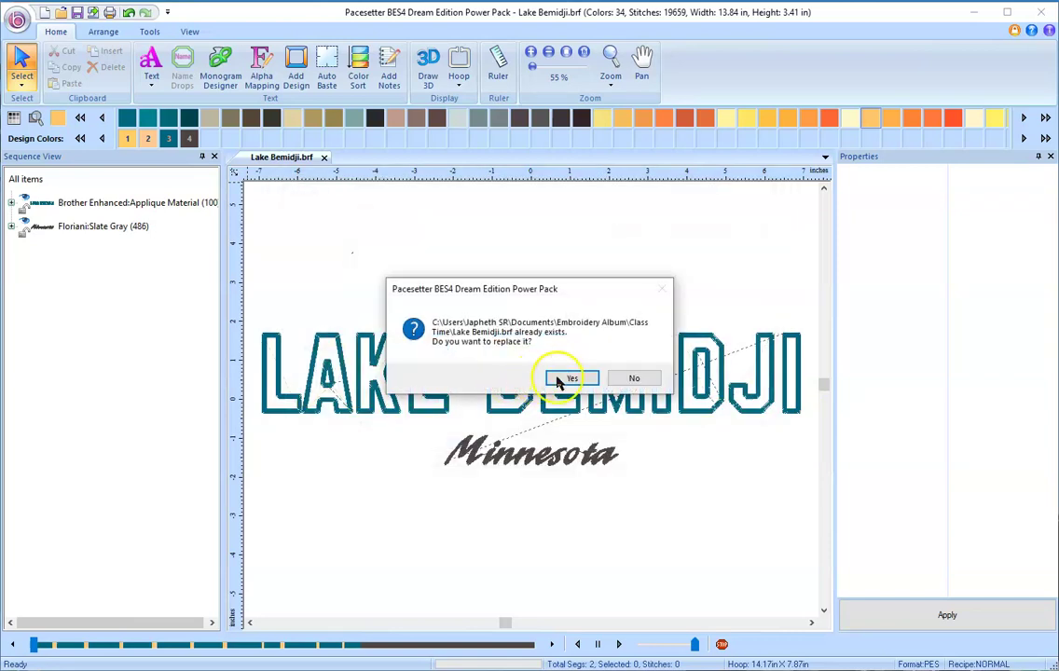
{"action": "left_click", "coordinate": [571, 381]}
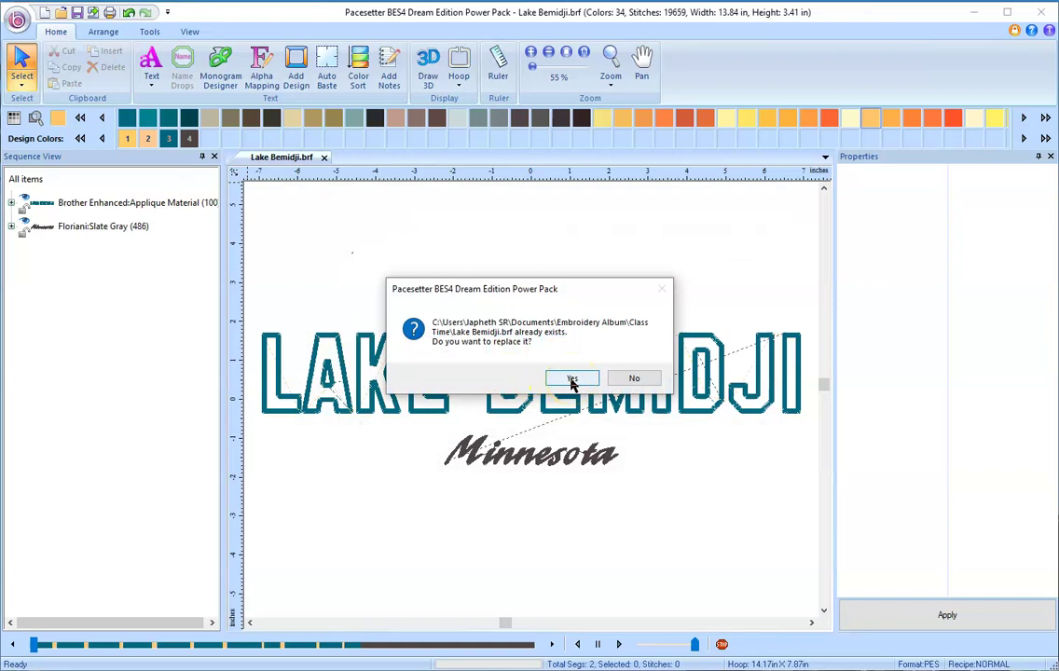
{"action": "left_click", "coordinate": [571, 381]}
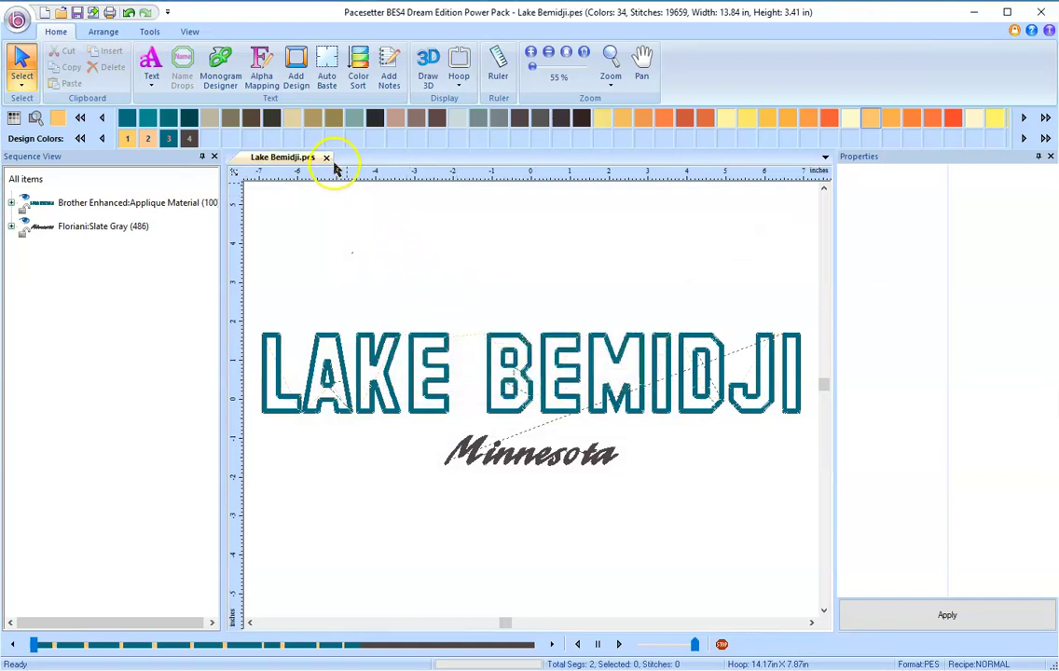
{"action": "left_click", "coordinate": [327, 158]}
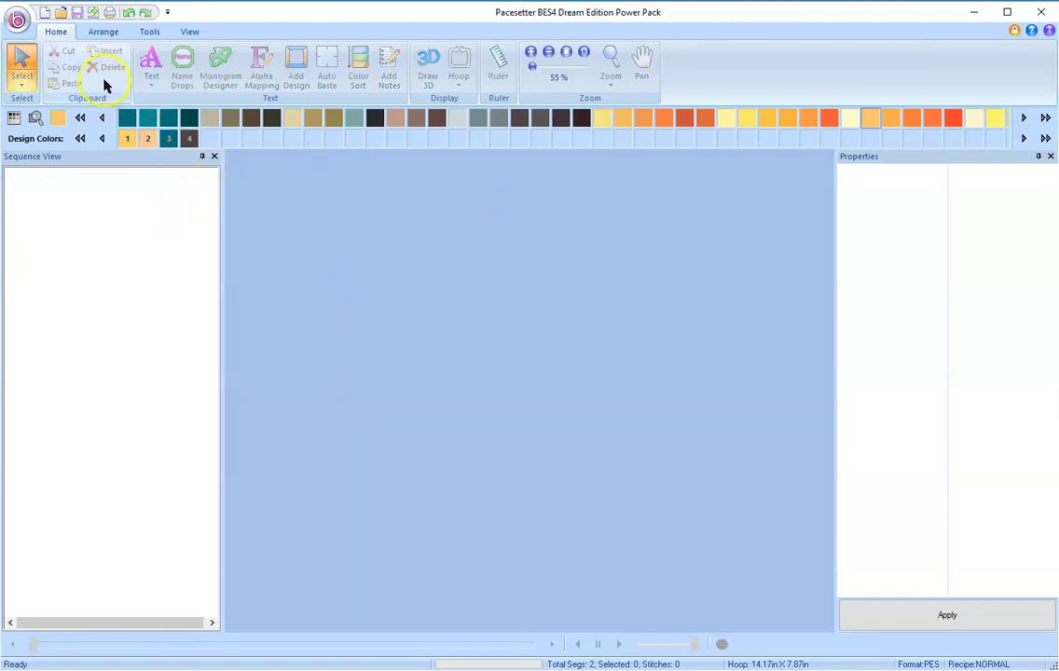
Reopen the saved Lake Bemidji PES design.
{"action": "left_click", "coordinate": [22, 24]}
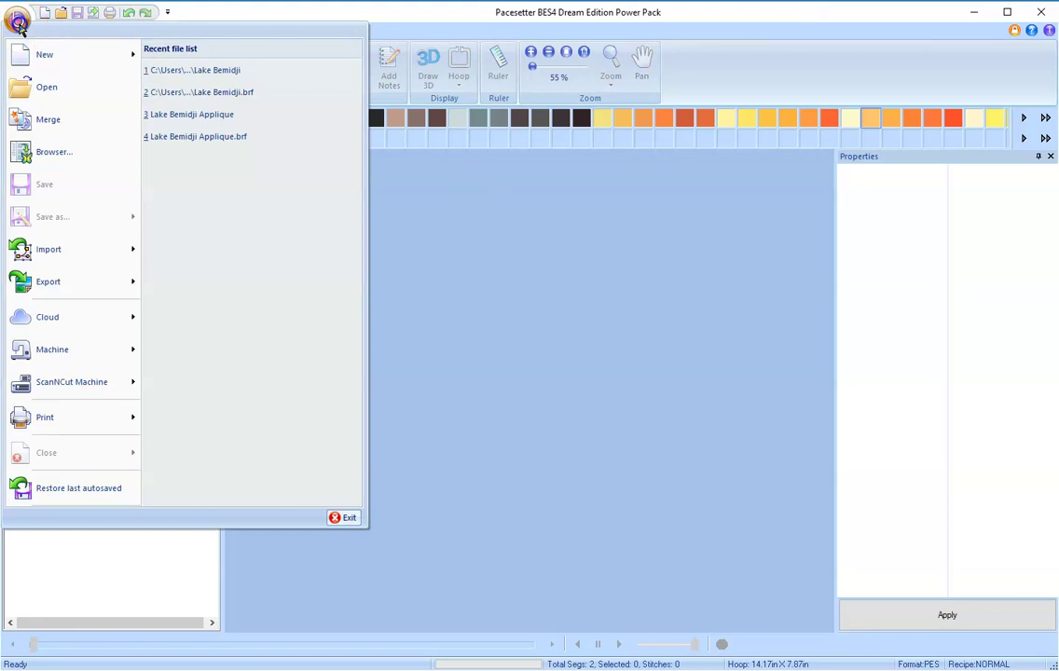
{"action": "left_click", "coordinate": [53, 88]}
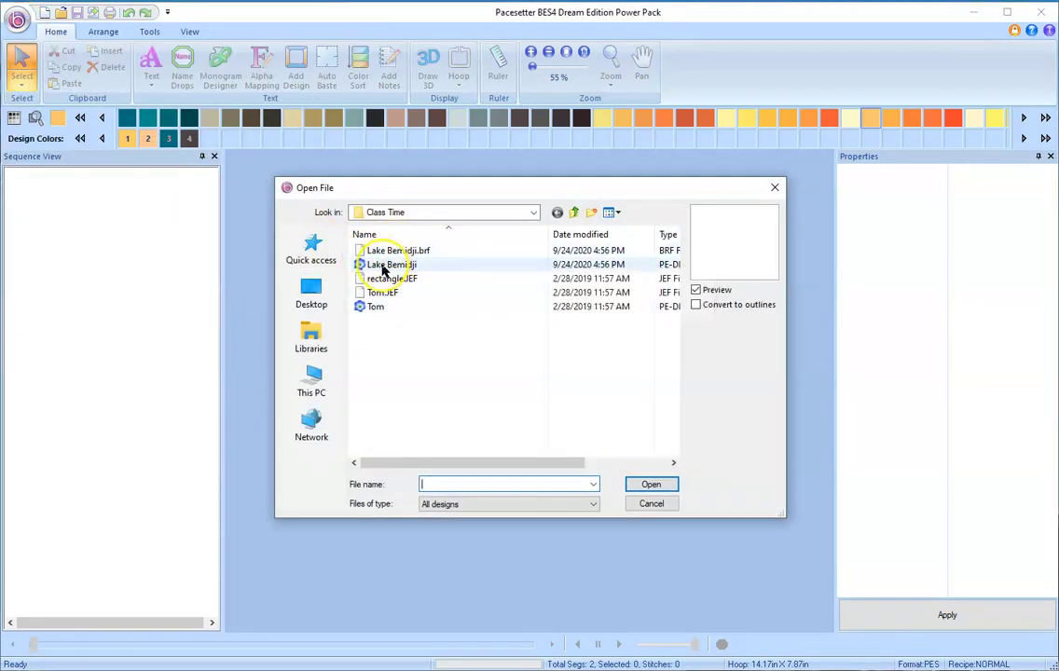
{"action": "double_click", "coordinate": [384, 266]}
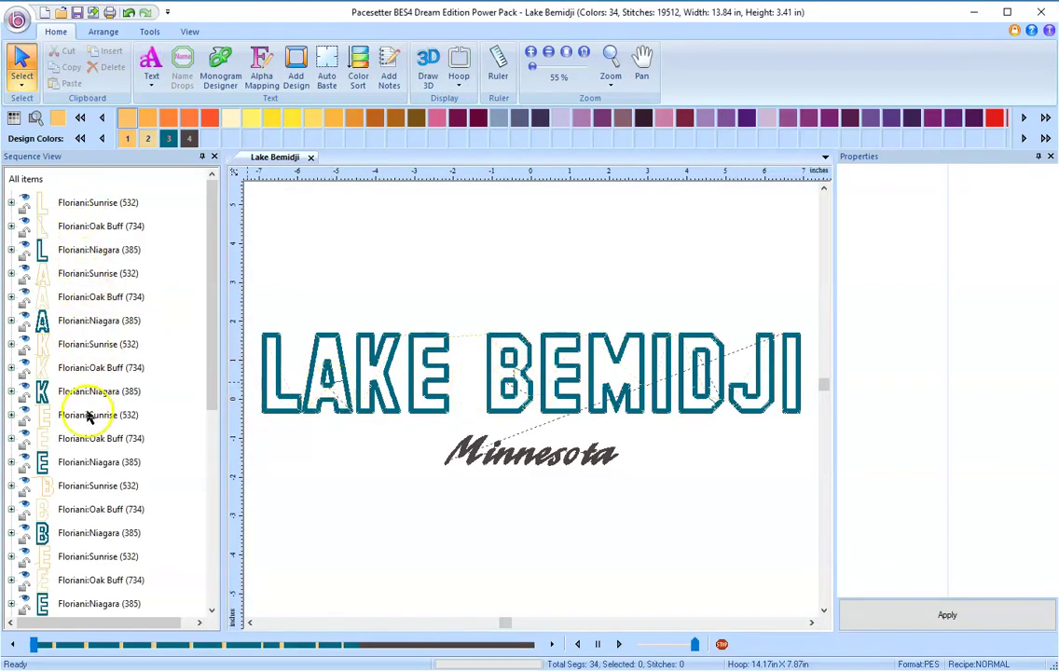
Colour-sort the whole design, merging 30 colours down to four.
{"action": "left_click", "coordinate": [349, 366]}
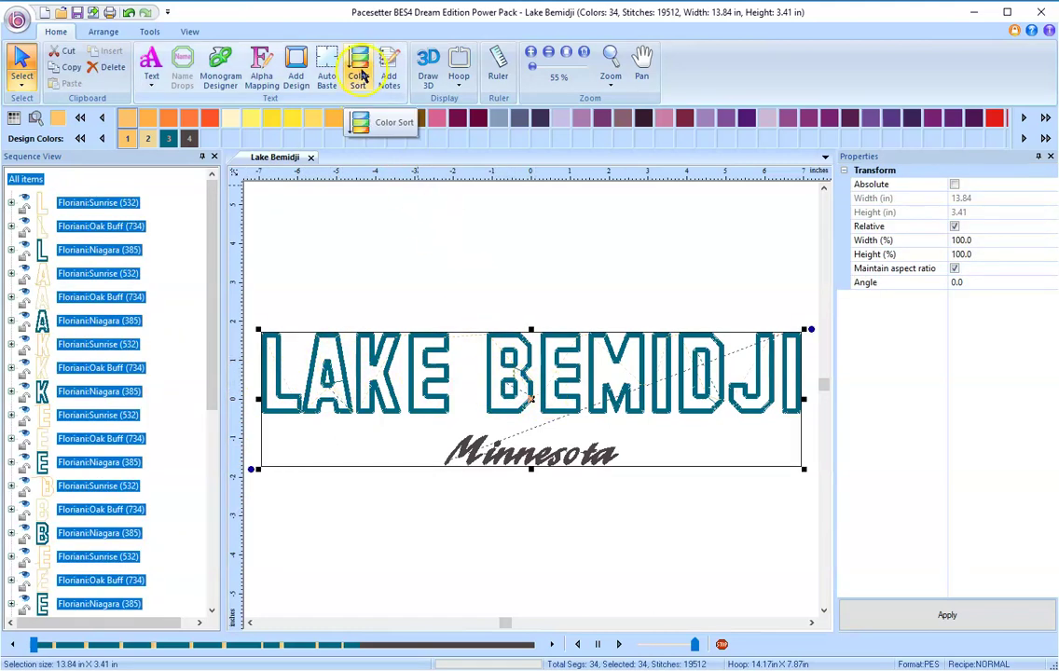
{"action": "left_click", "coordinate": [360, 74]}
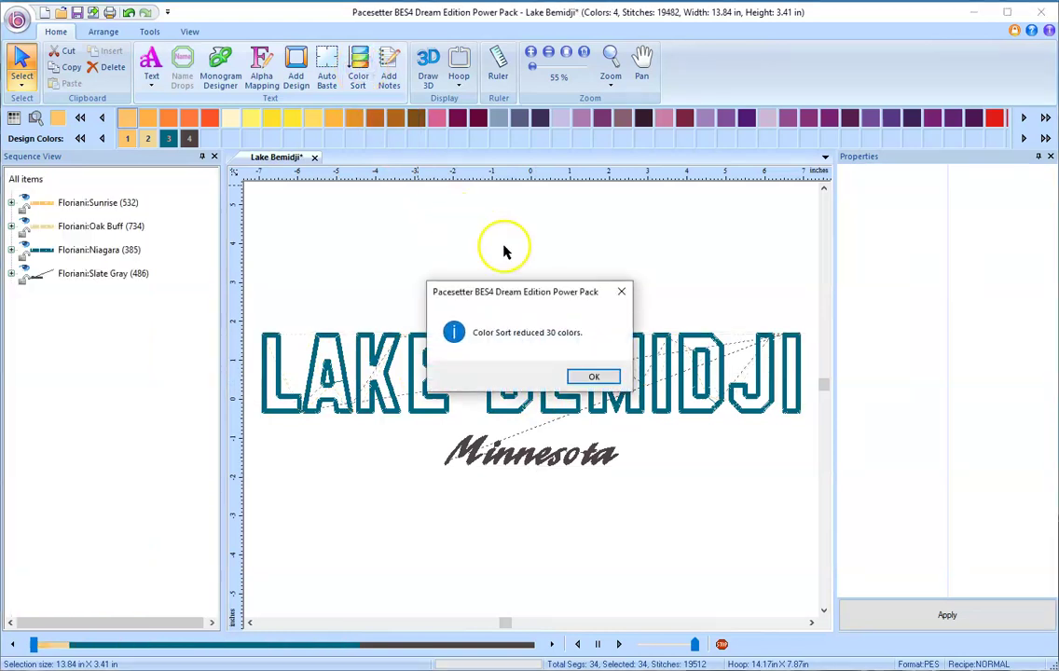
{"action": "left_click", "coordinate": [590, 378]}
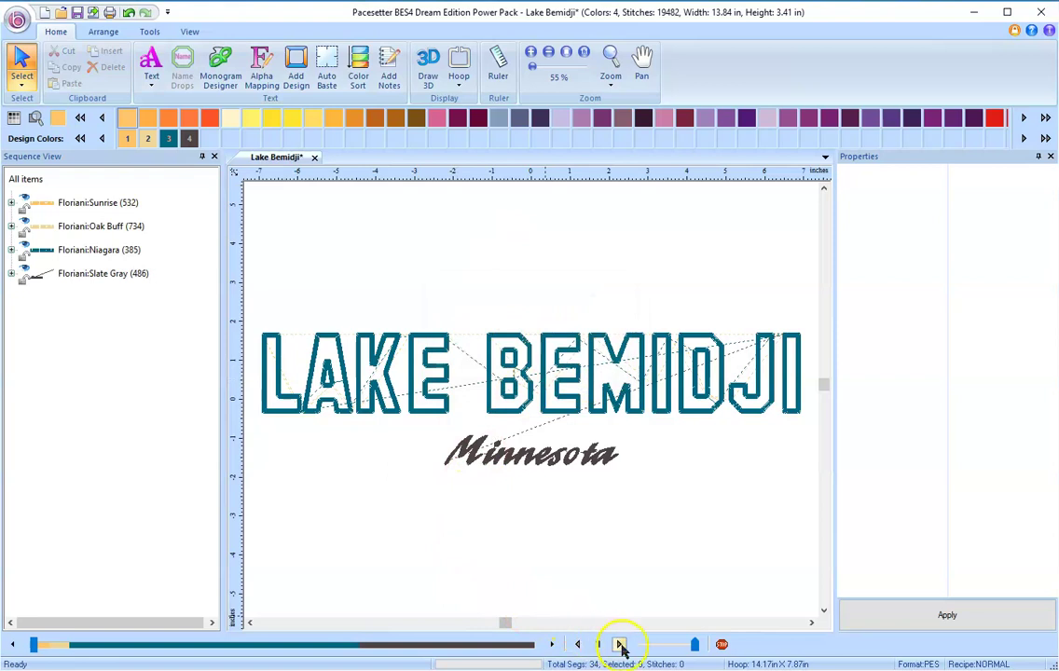
{"action": "left_click", "coordinate": [620, 644]}
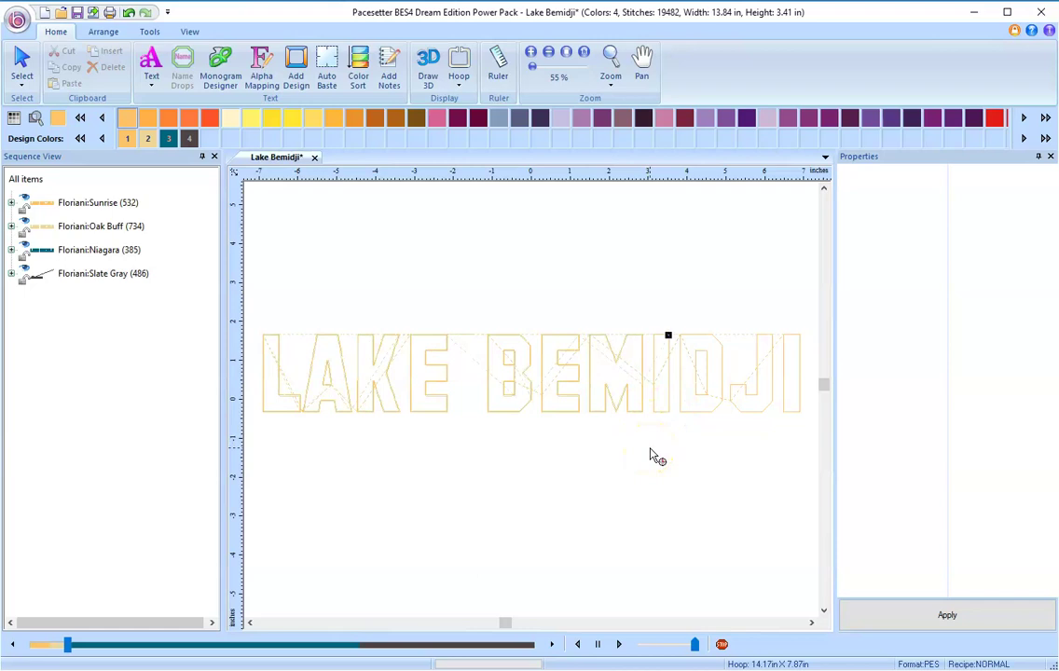
{"action": "left_click", "coordinate": [600, 645]}
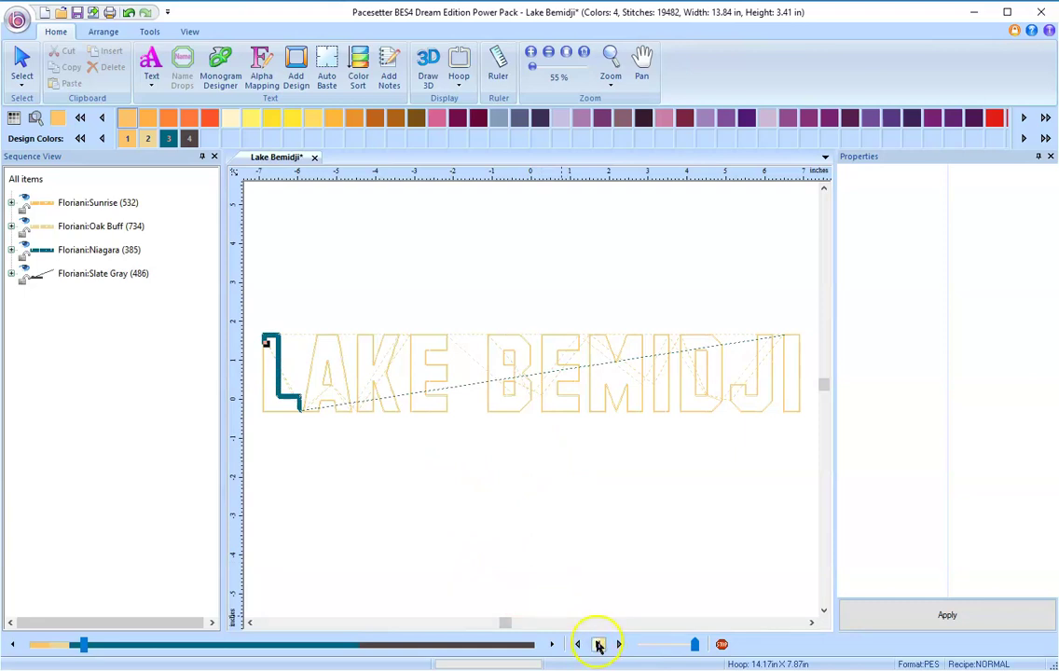
{"action": "left_click", "coordinate": [599, 645]}
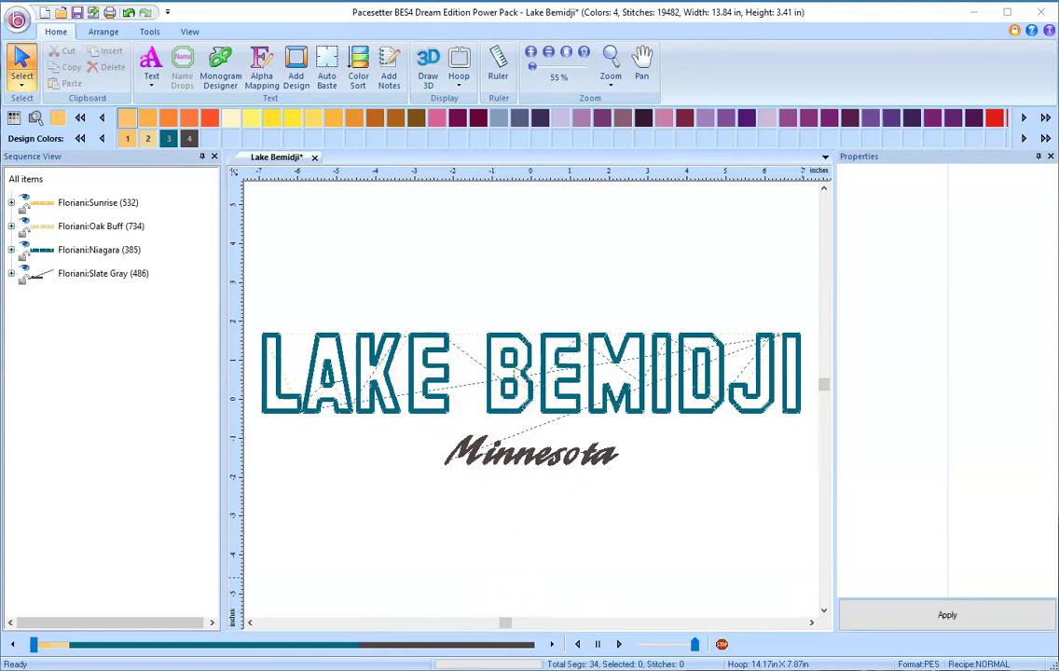
{"action": "left_click_drag", "start_coordinate": [460, 160], "coordinate": [443, 127]}
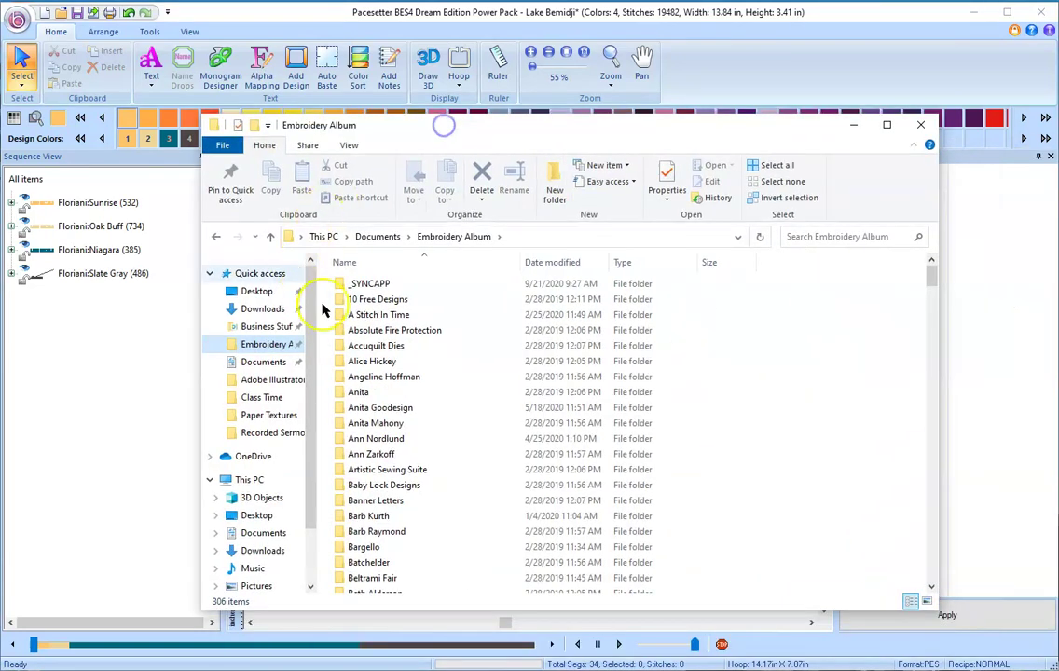
{"action": "scroll", "coordinate": [375, 424], "scroll_direction": "down", "scroll_amount": 8}
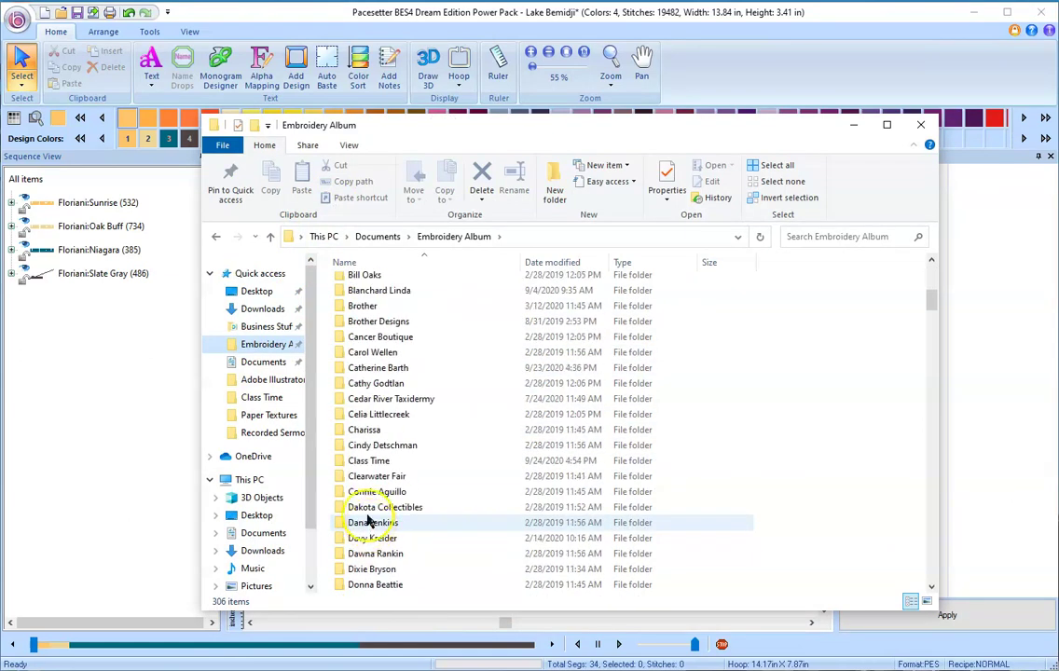
{"action": "double_click", "coordinate": [369, 463]}
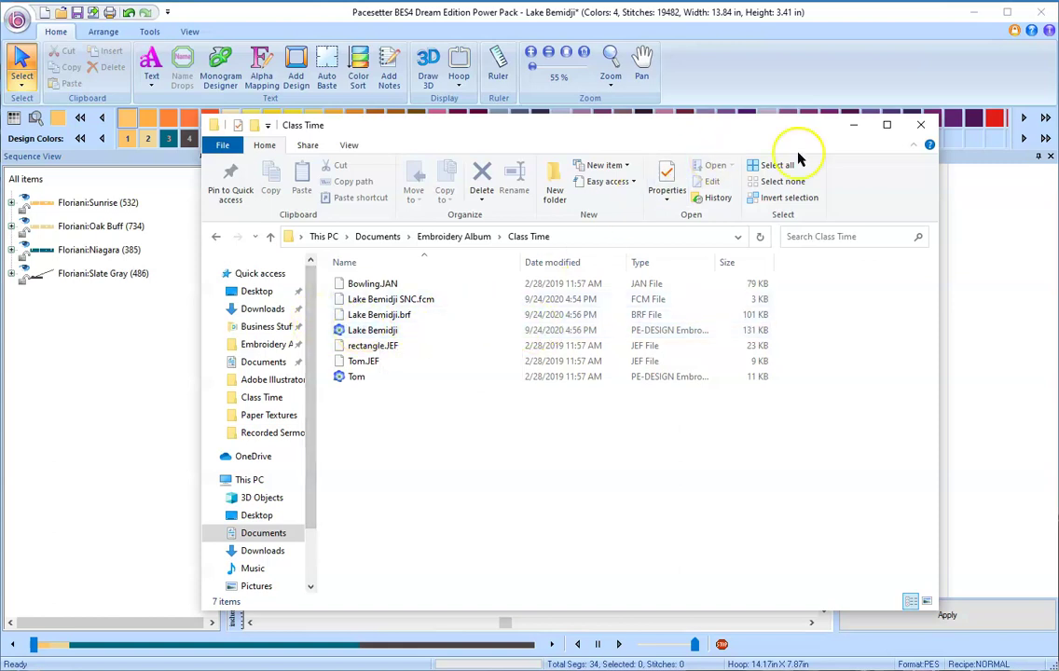
{"action": "left_click", "coordinate": [921, 125]}
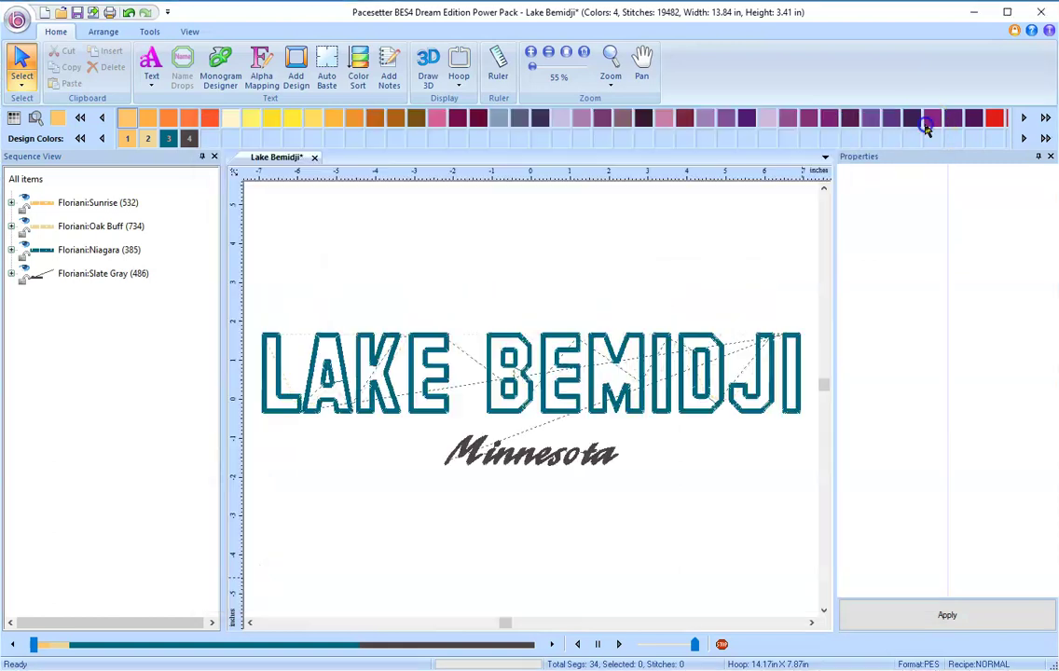
{"action": "left_click", "coordinate": [268, 483]}
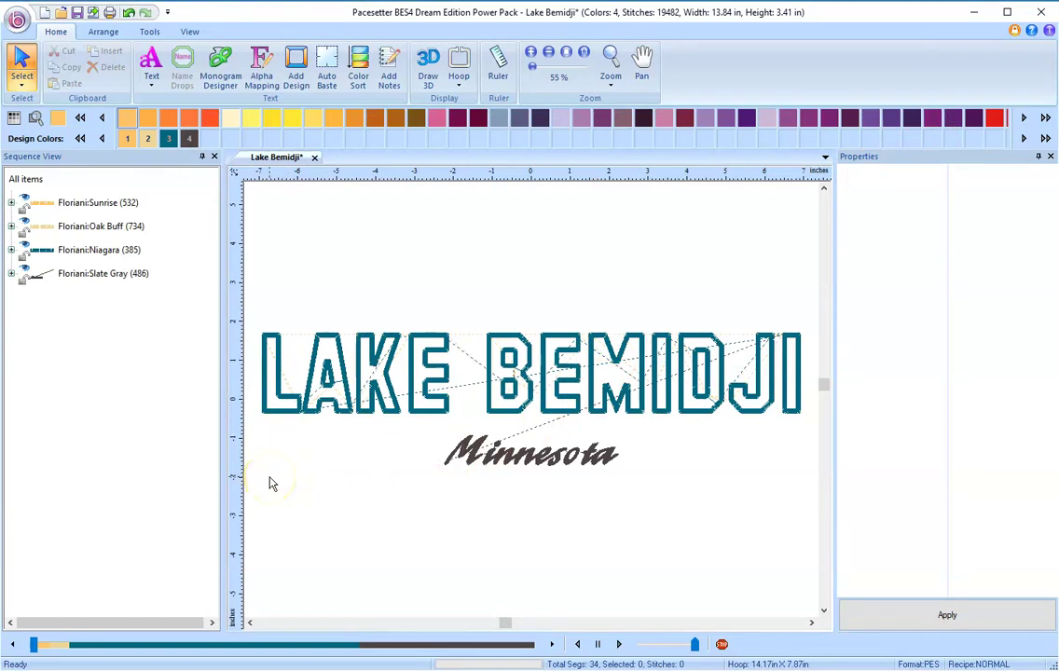